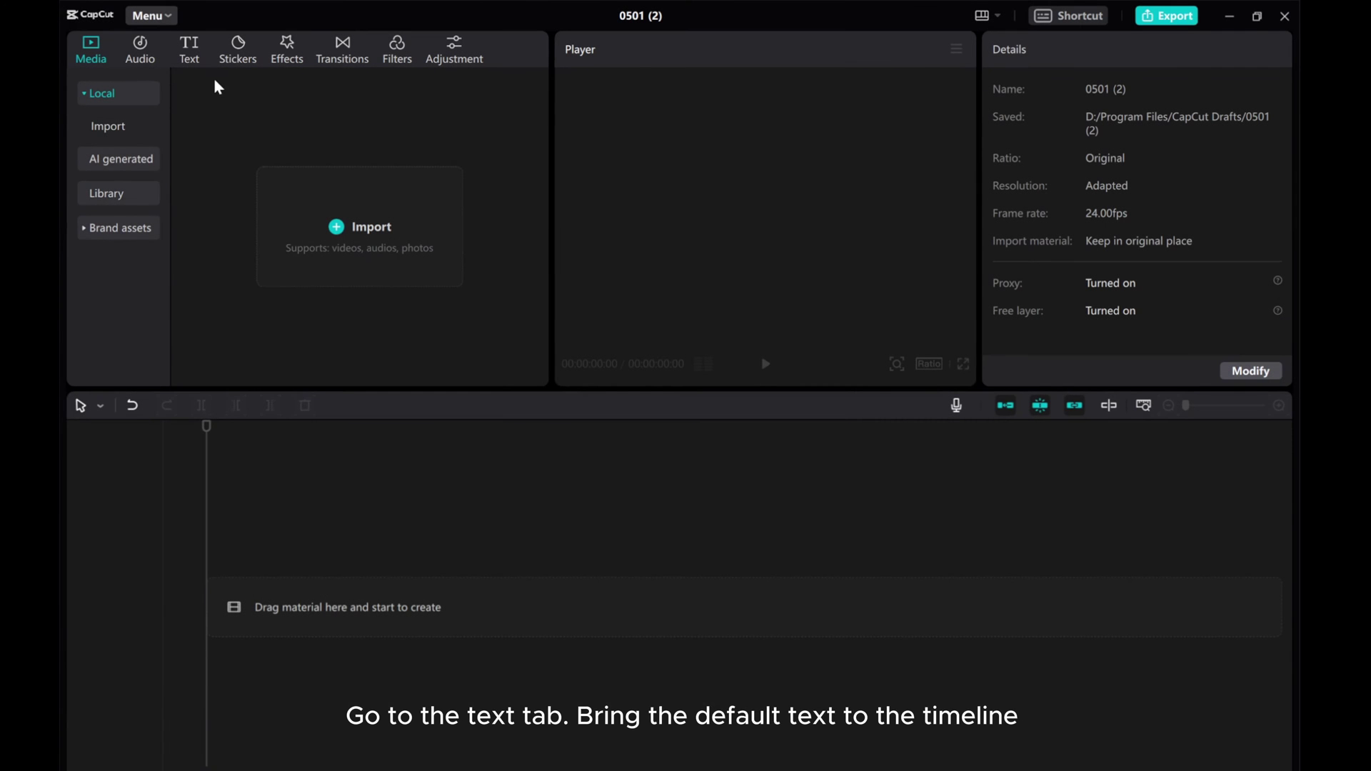
Add the Default text template from the Text presets to the timeline.
{"action": "left_click", "coordinate": [189, 39]}
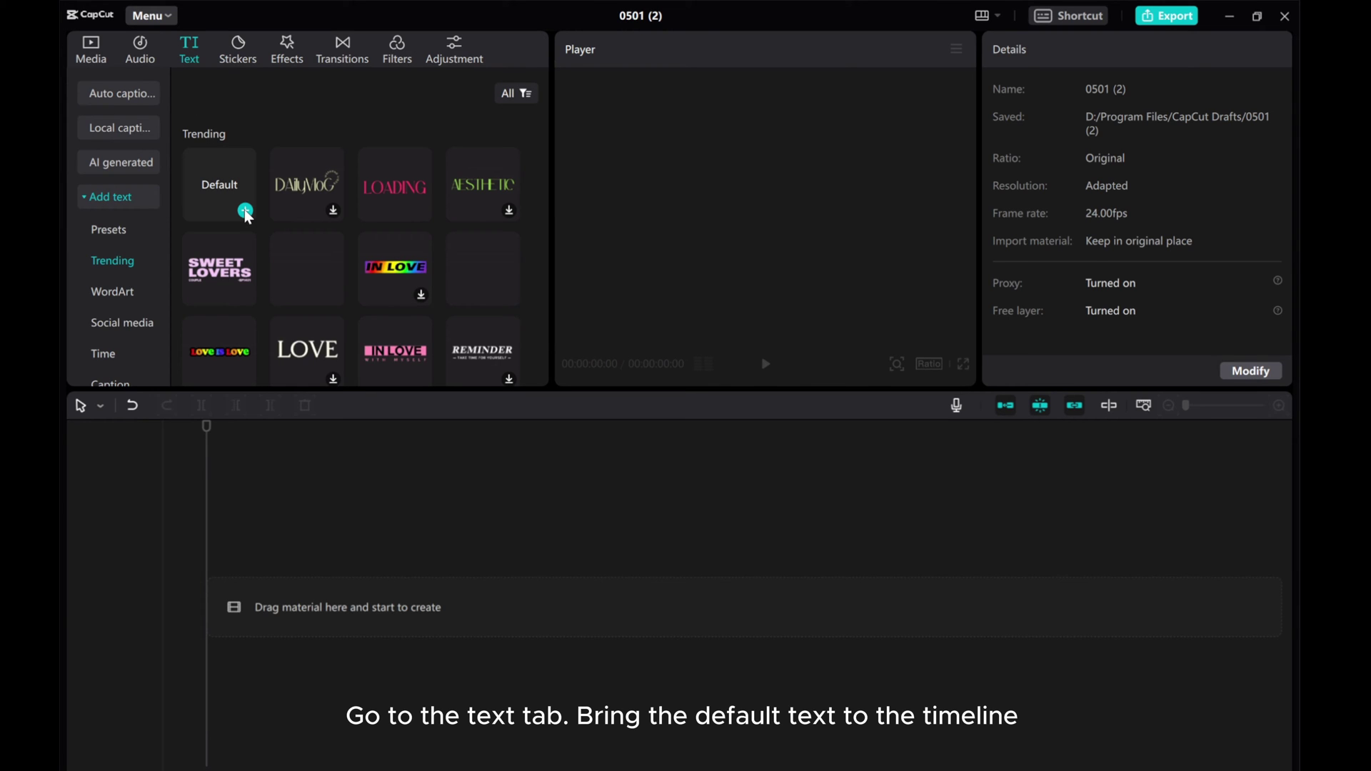
{"action": "left_click", "coordinate": [246, 211]}
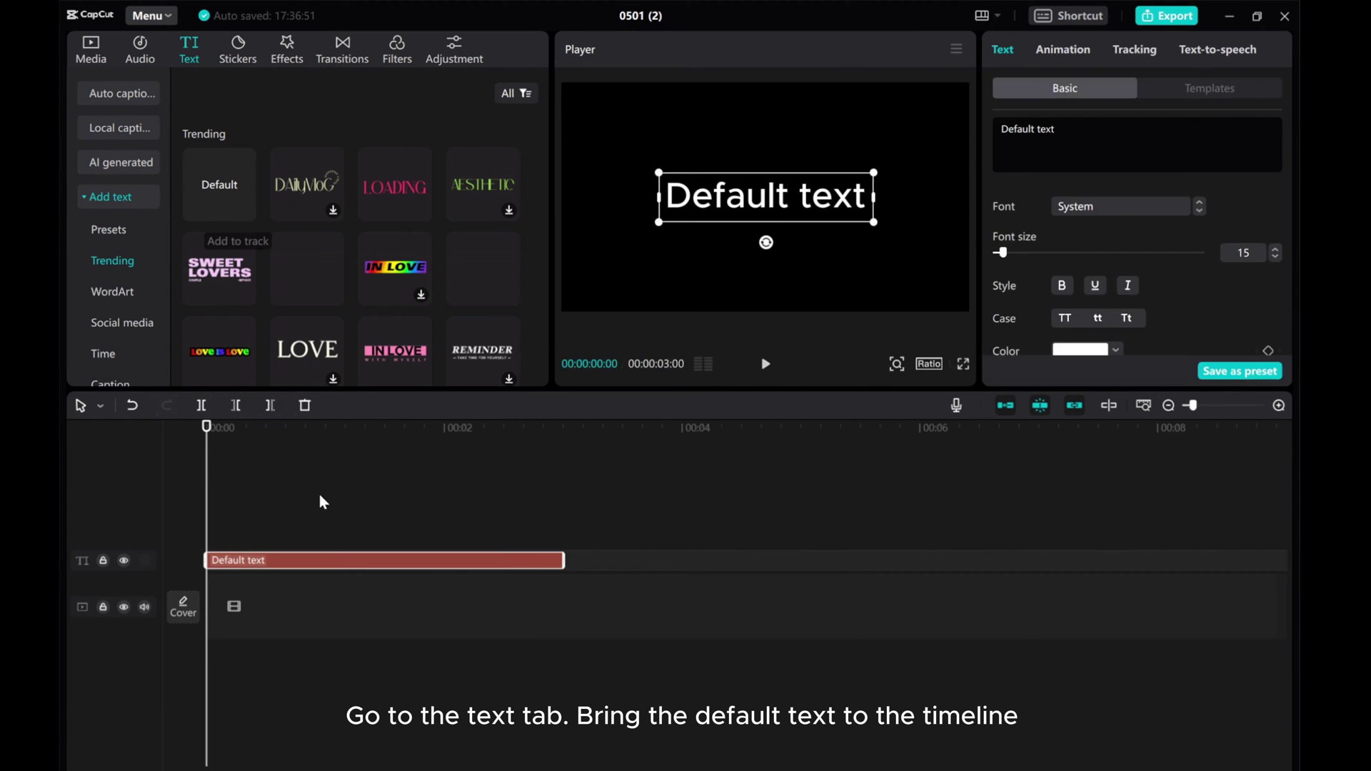
Turn the text into a dash line with -3 character spacing, lengthen it and lower it slightly.
{"action": "left_click_drag", "start_coordinate": [1078, 131], "coordinate": [996, 129]}
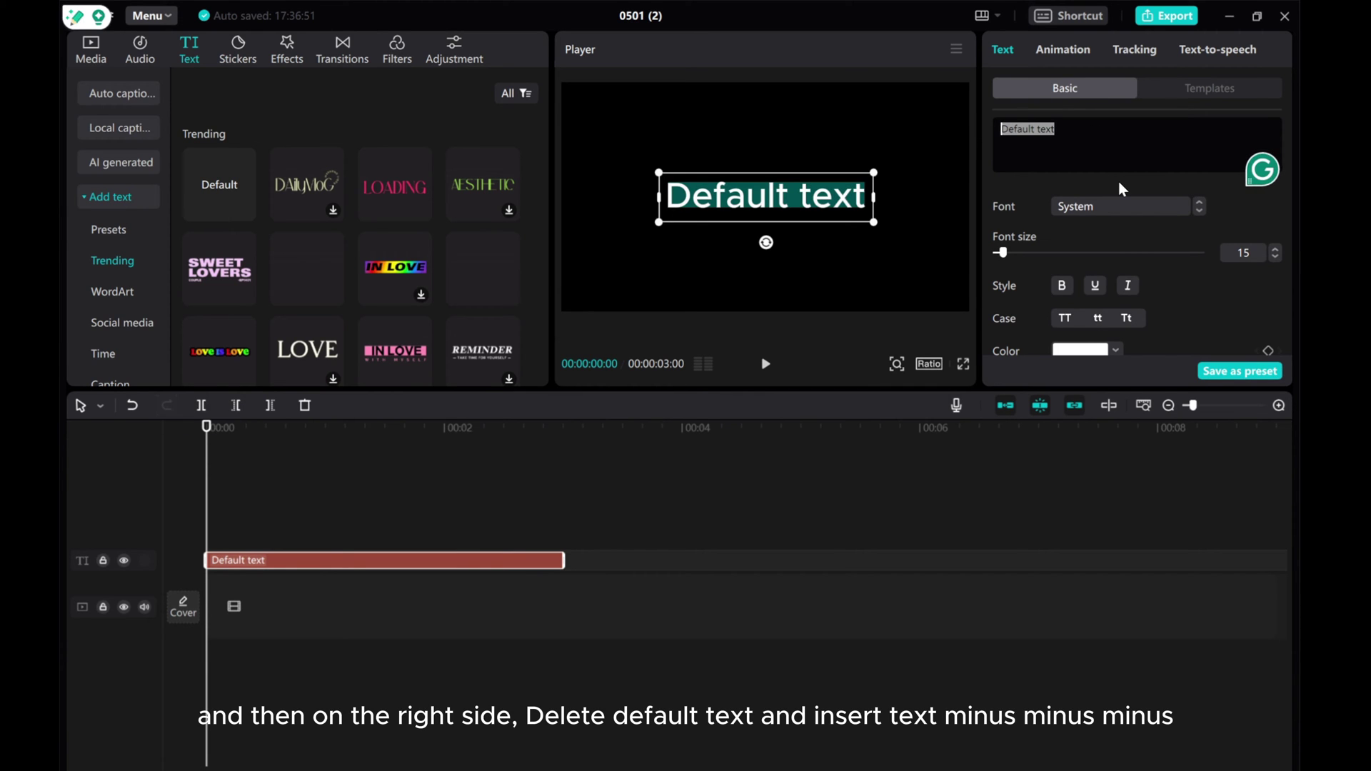
{"action": "key", "text": "BackSpace"}
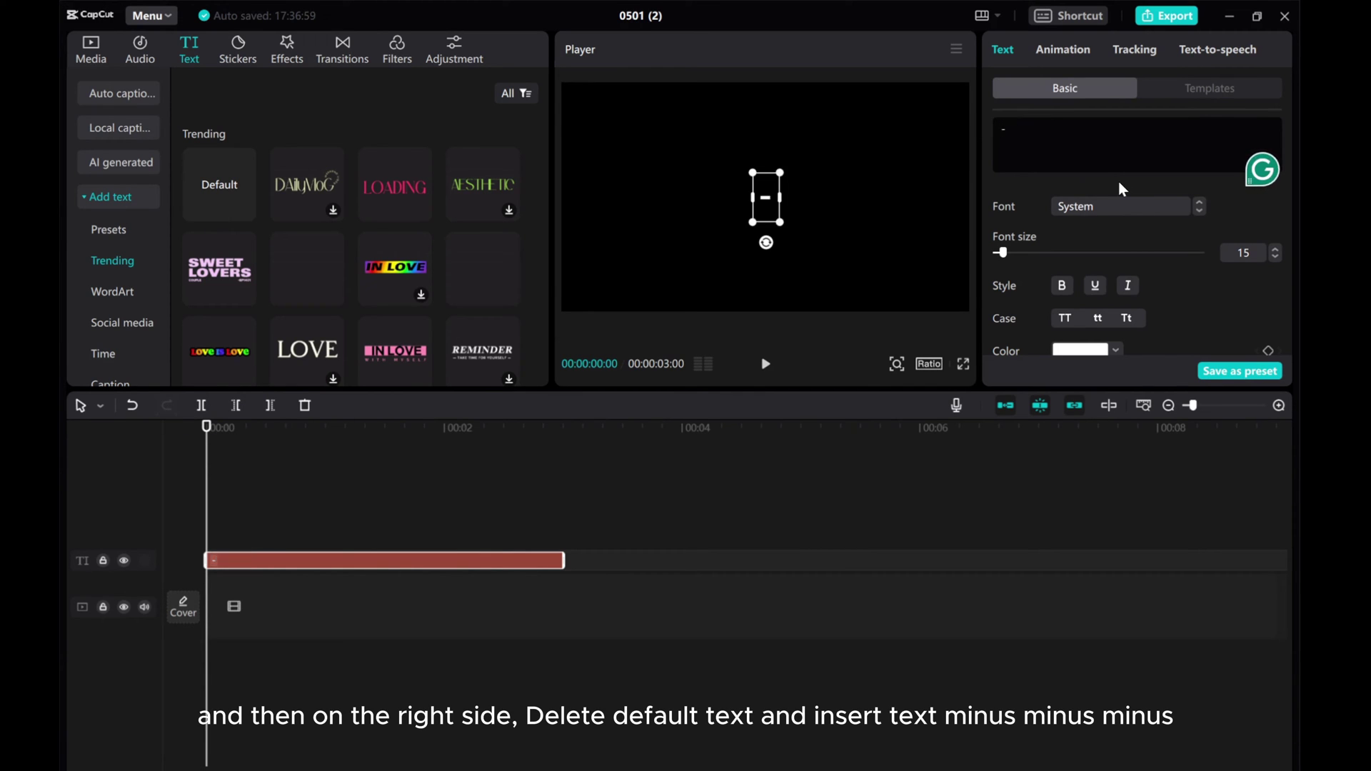
{"action": "type", "text": "-------------------"}
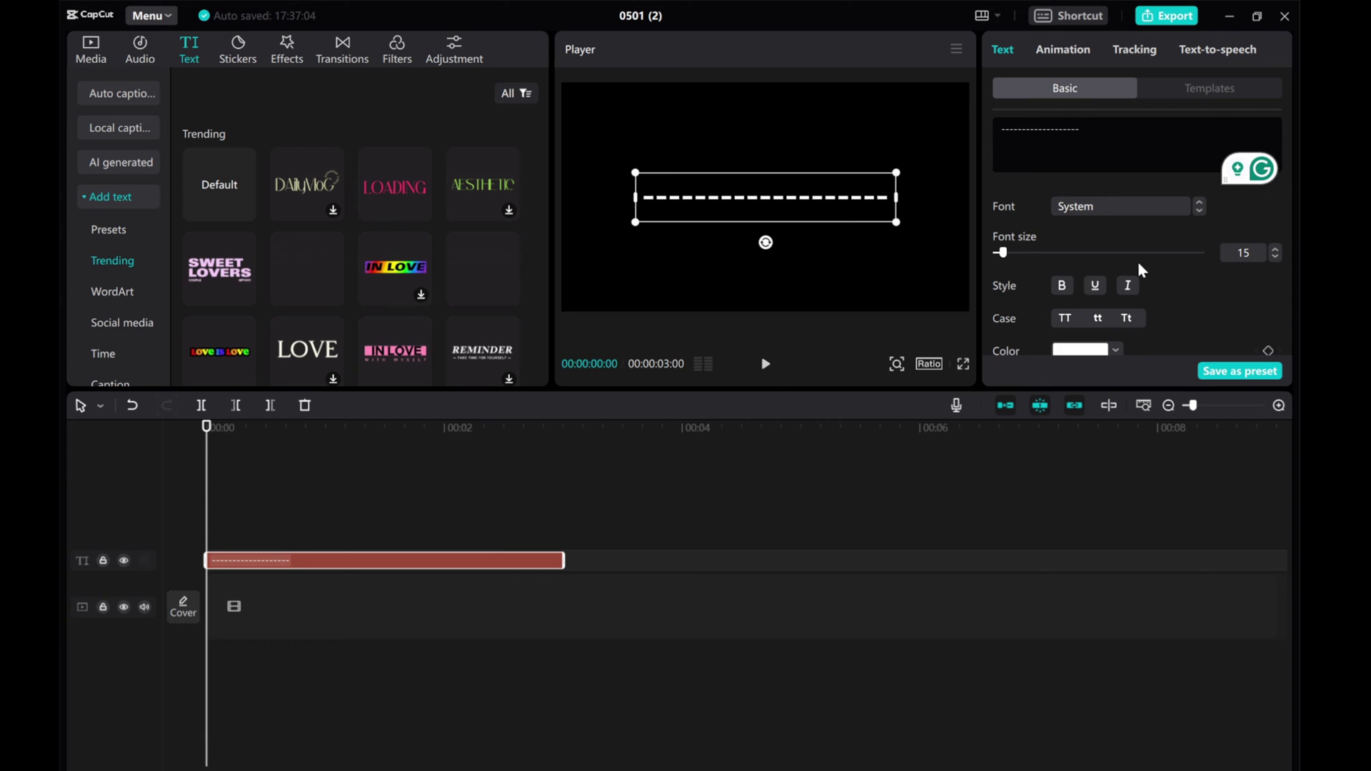
{"action": "scroll", "coordinate": [1138, 261], "scroll_direction": "down", "scroll_amount": 1}
{"action": "scroll", "coordinate": [1138, 262], "scroll_direction": "down", "scroll_amount": 2}
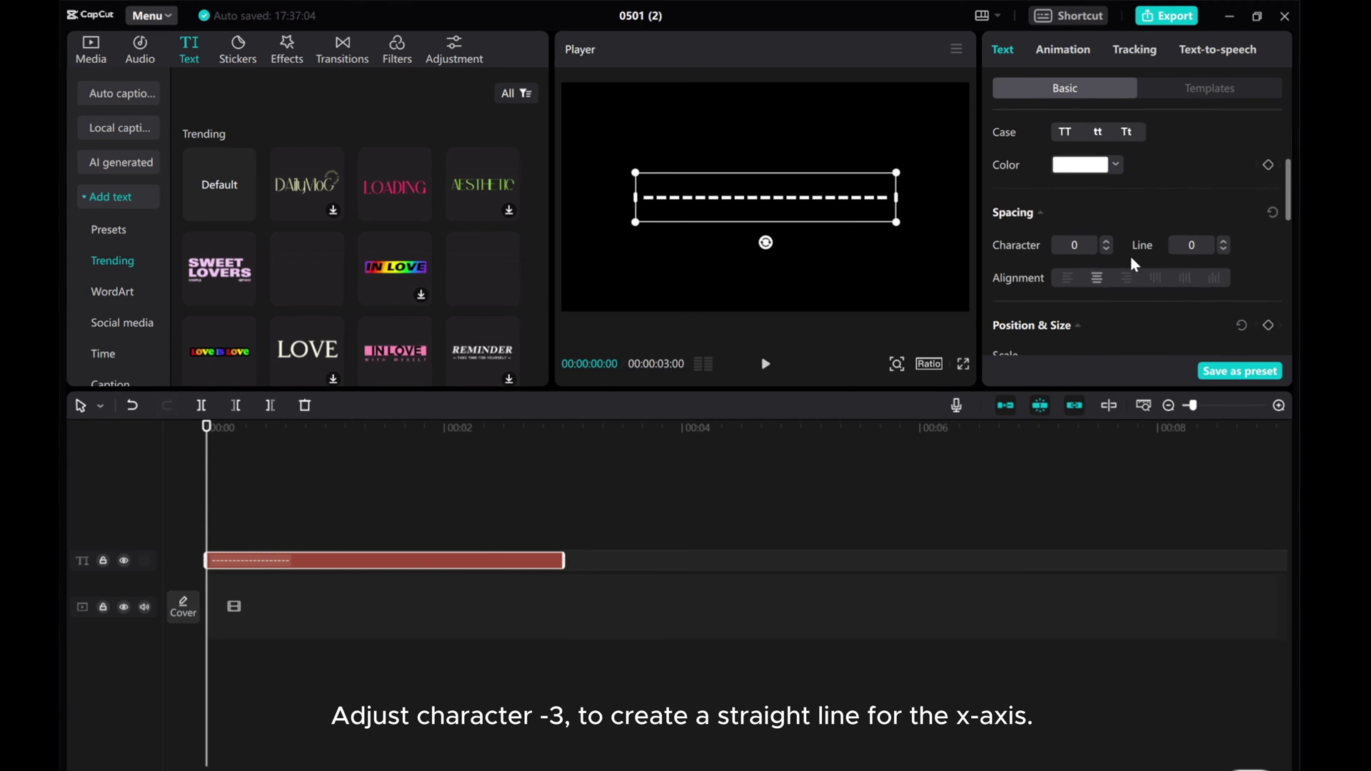
{"action": "left_click", "coordinate": [1106, 250]}
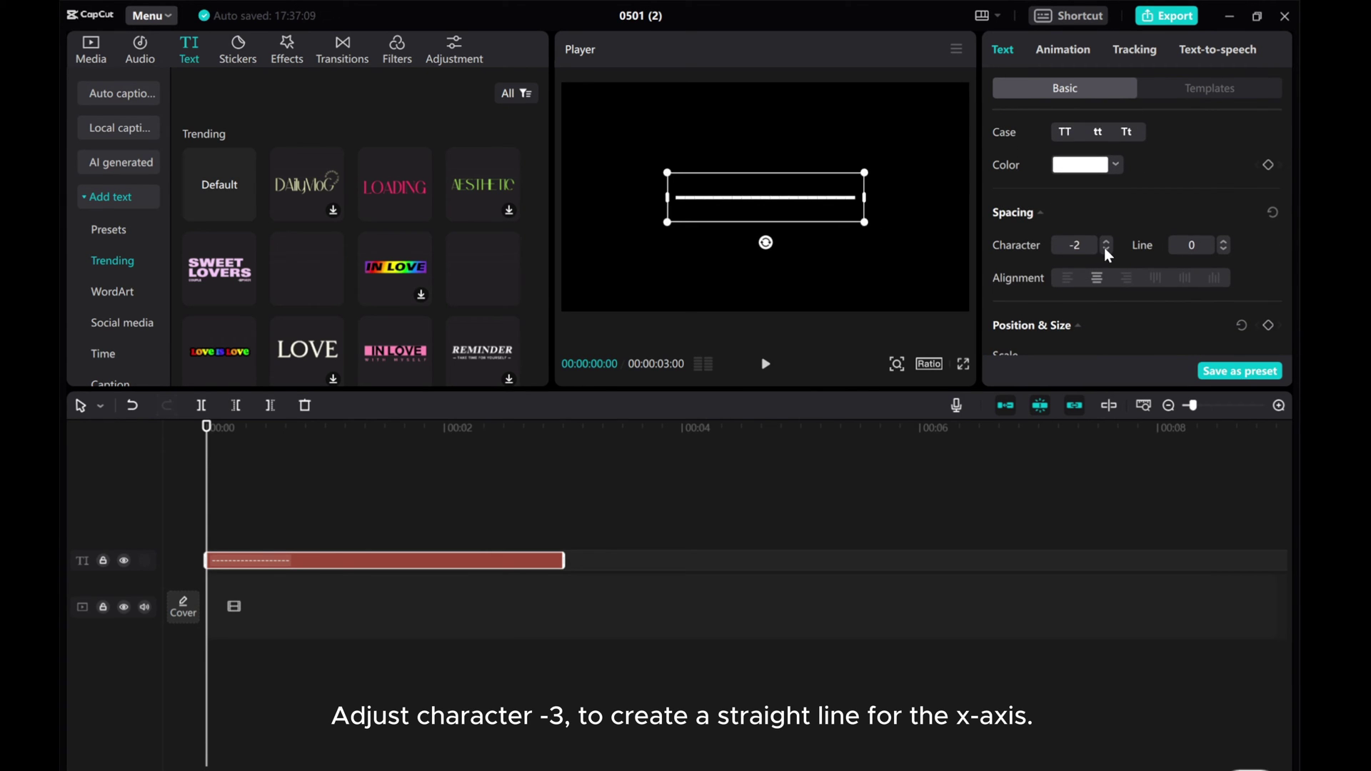
{"action": "left_click", "coordinate": [1105, 250]}
{"action": "scroll", "coordinate": [1105, 252], "scroll_direction": "up", "scroll_amount": 3}
{"action": "left_click", "coordinate": [1103, 132]}
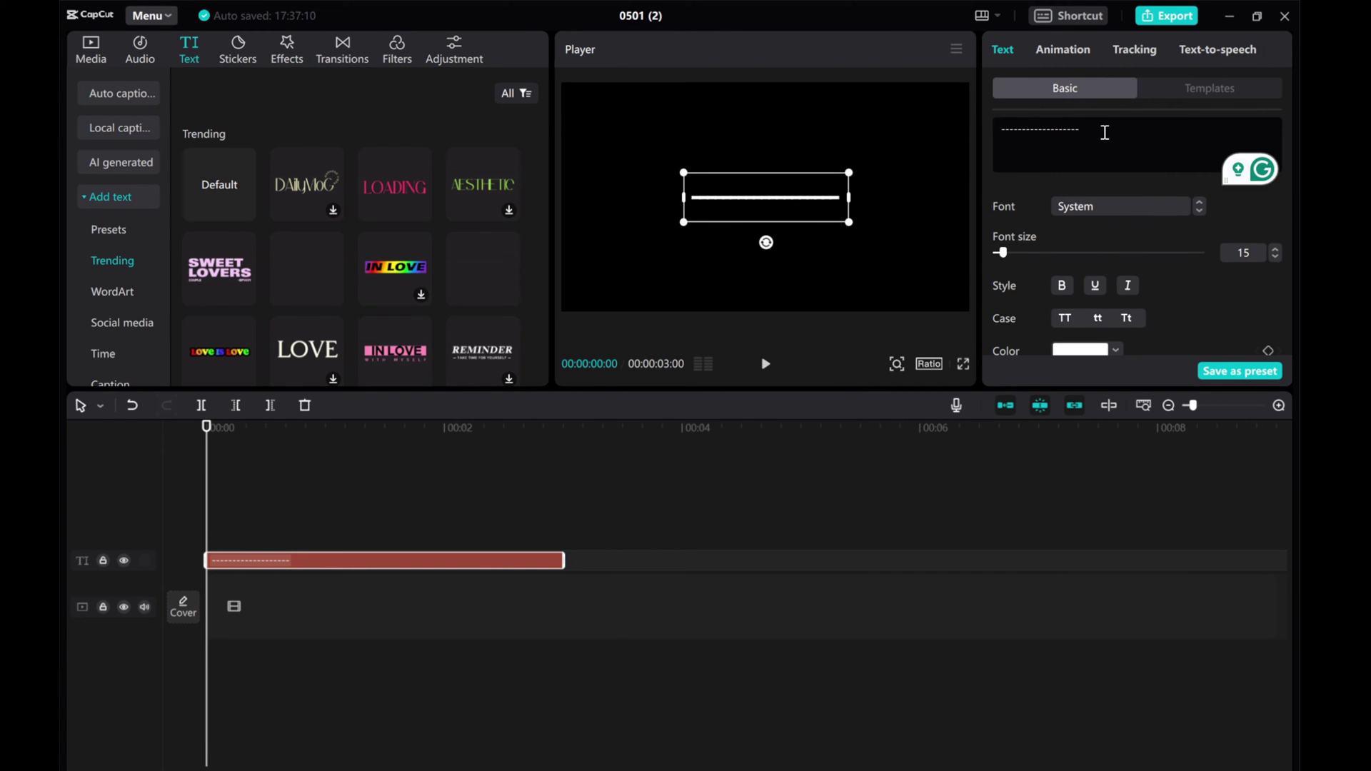
{"action": "type", "text": "---------------"}
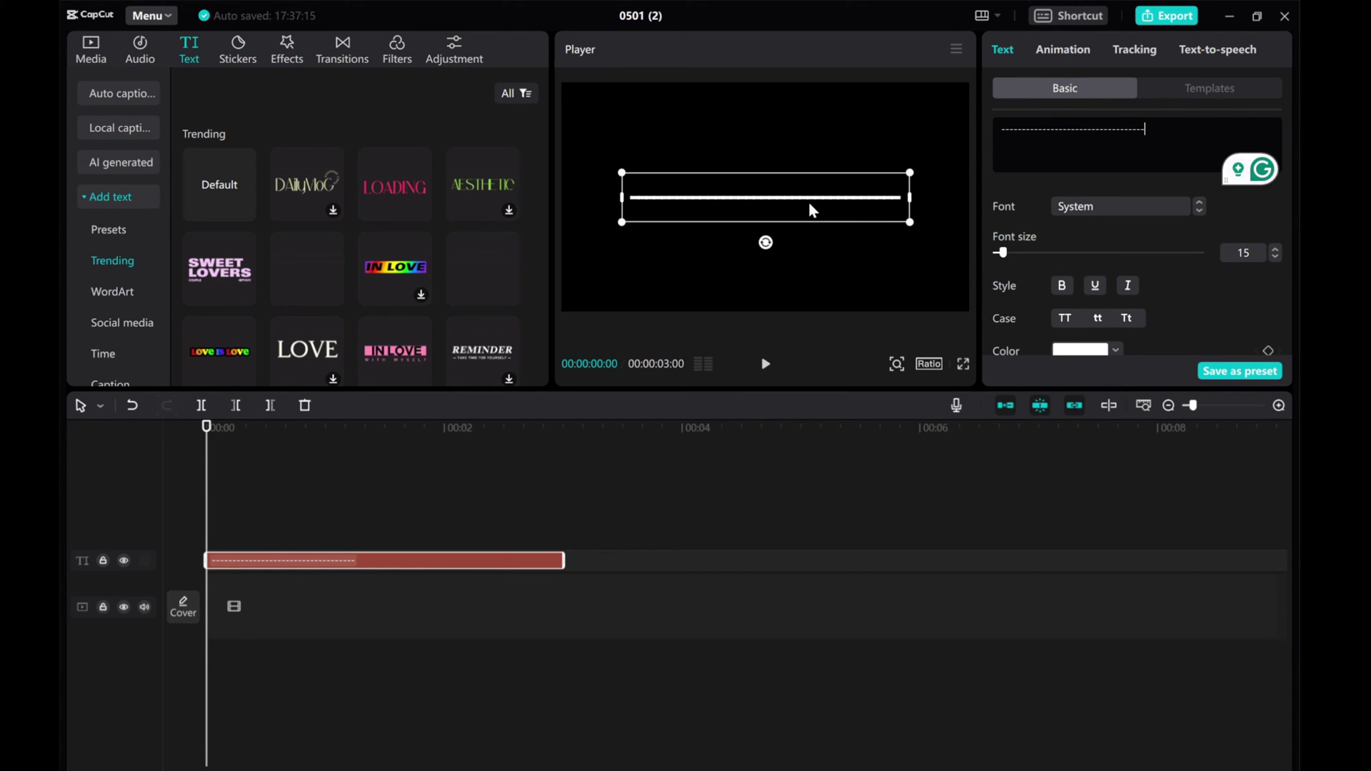
{"action": "left_click_drag", "start_coordinate": [811, 210], "coordinate": [813, 245]}
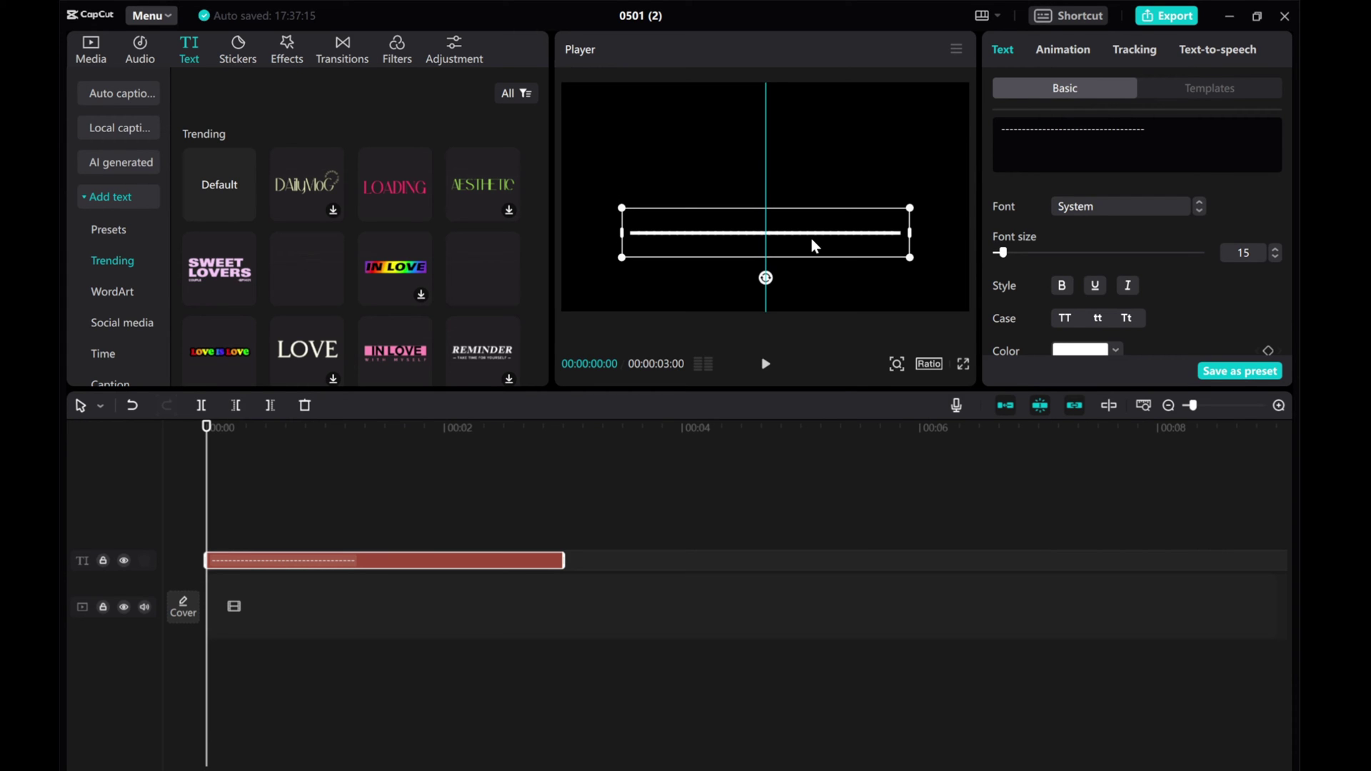
Duplicate the line clip and rotate the copy to vertical.
{"action": "right_click", "coordinate": [265, 565]}
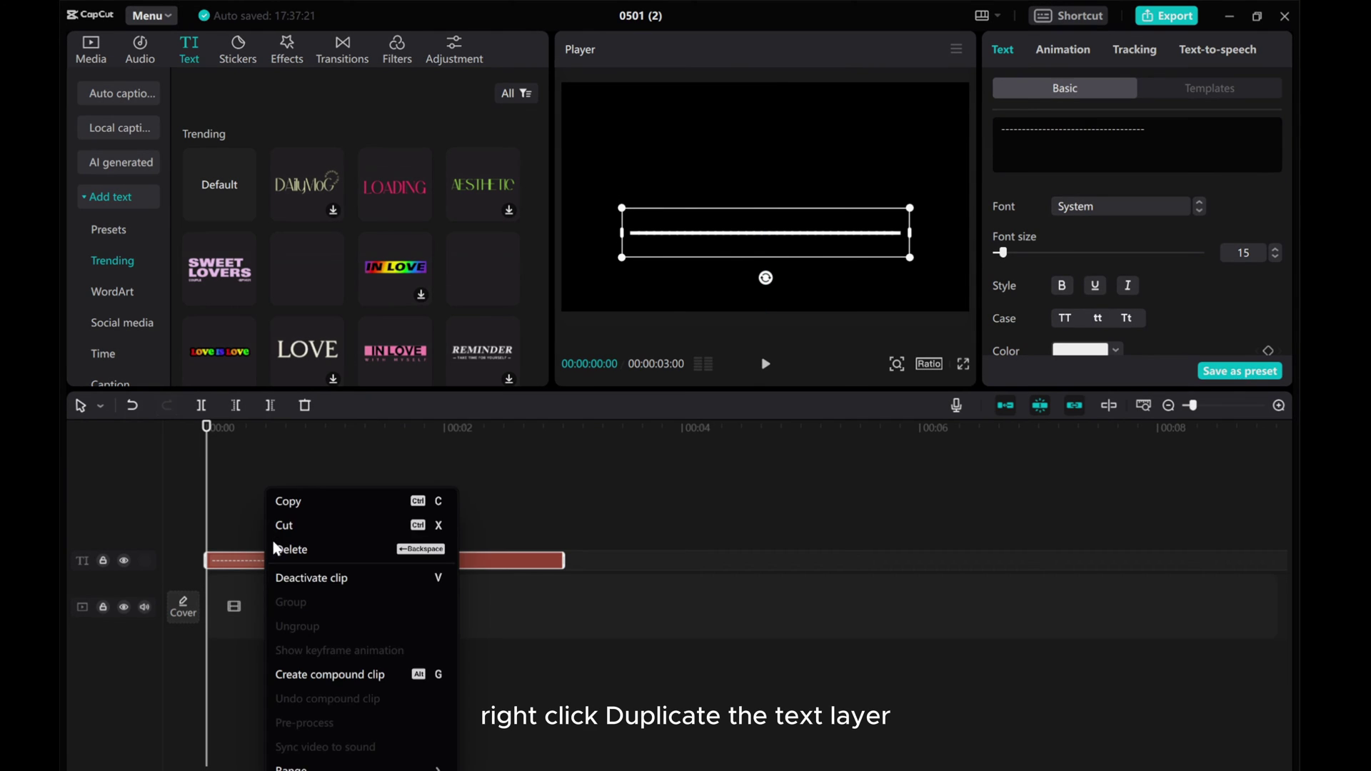
{"action": "left_click", "coordinate": [270, 498]}
{"action": "right_click", "coordinate": [220, 513]}
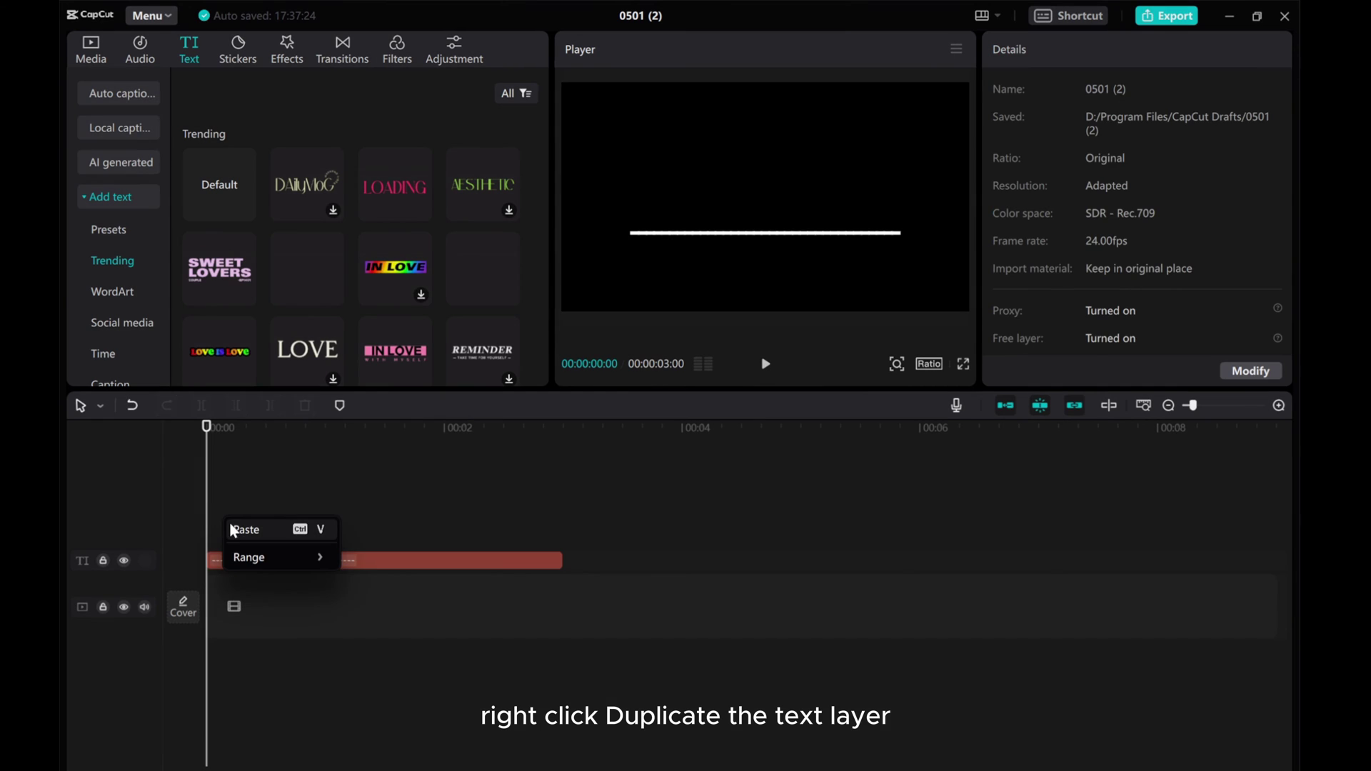
{"action": "left_click", "coordinate": [232, 530]}
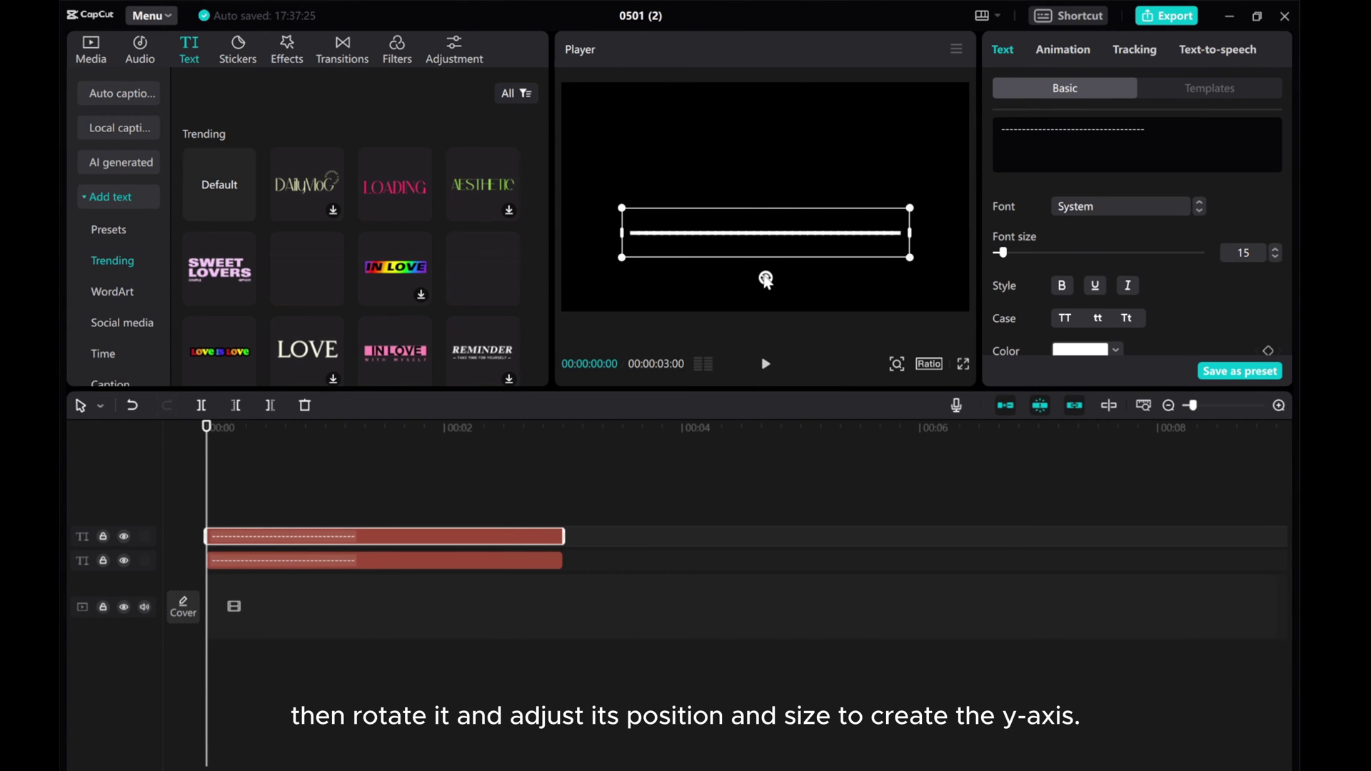
{"action": "mouse_move", "coordinate": [764, 278]}
{"action": "left_mouse_down"}
{"action": "mouse_move", "coordinate": [787, 236]}
{"action": "mouse_move", "coordinate": [621, 196]}
{"action": "left_mouse_up"}
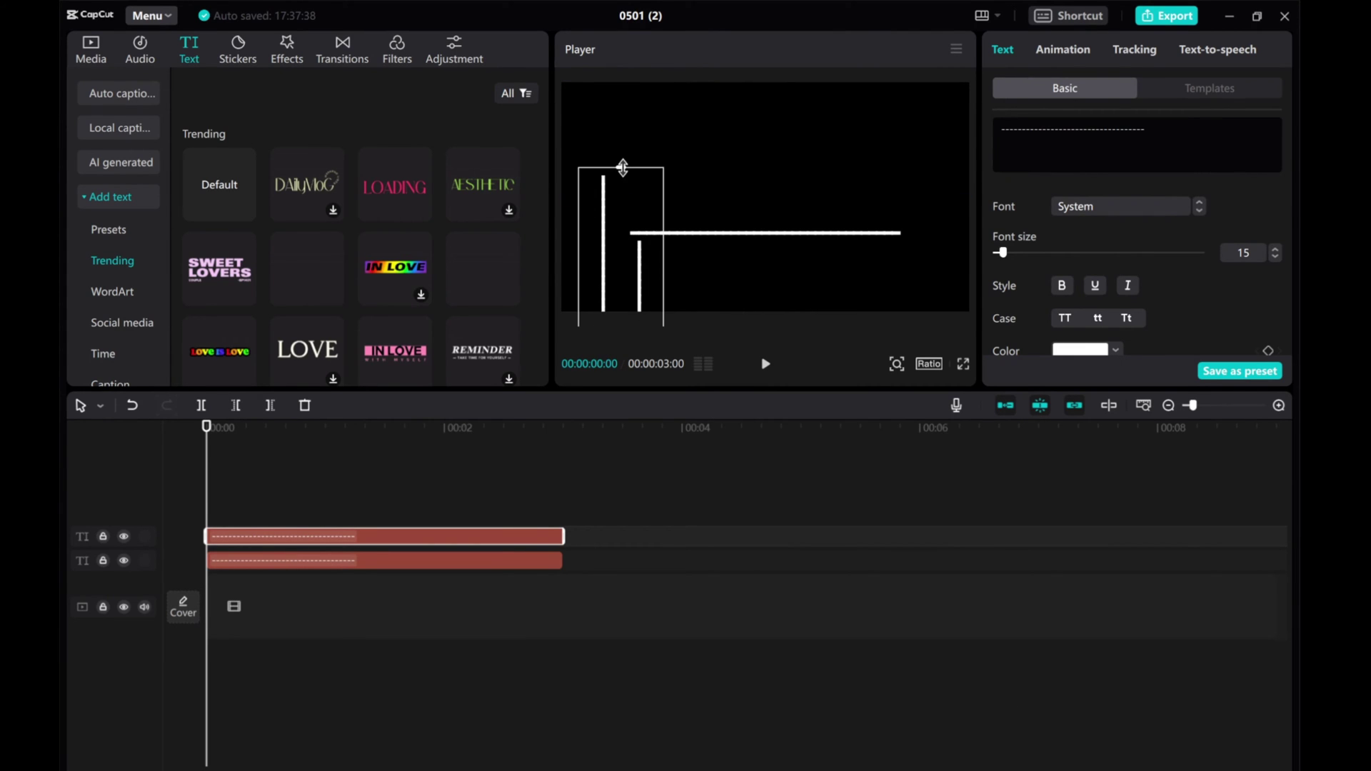
{"action": "left_click_drag", "start_coordinate": [619, 98], "coordinate": [621, 95]}
{"action": "mouse_move", "coordinate": [666, 232]}
{"action": "left_mouse_down"}
{"action": "mouse_move", "coordinate": [718, 251]}
{"action": "mouse_move", "coordinate": [718, 275]}
{"action": "left_mouse_up"}
Delete trailing dashes to shorten the vertical line and lower it to meet the x-axis.
{"action": "left_click", "coordinate": [625, 212]}
{"action": "left_click_drag", "start_coordinate": [1110, 130], "coordinate": [1168, 129]}
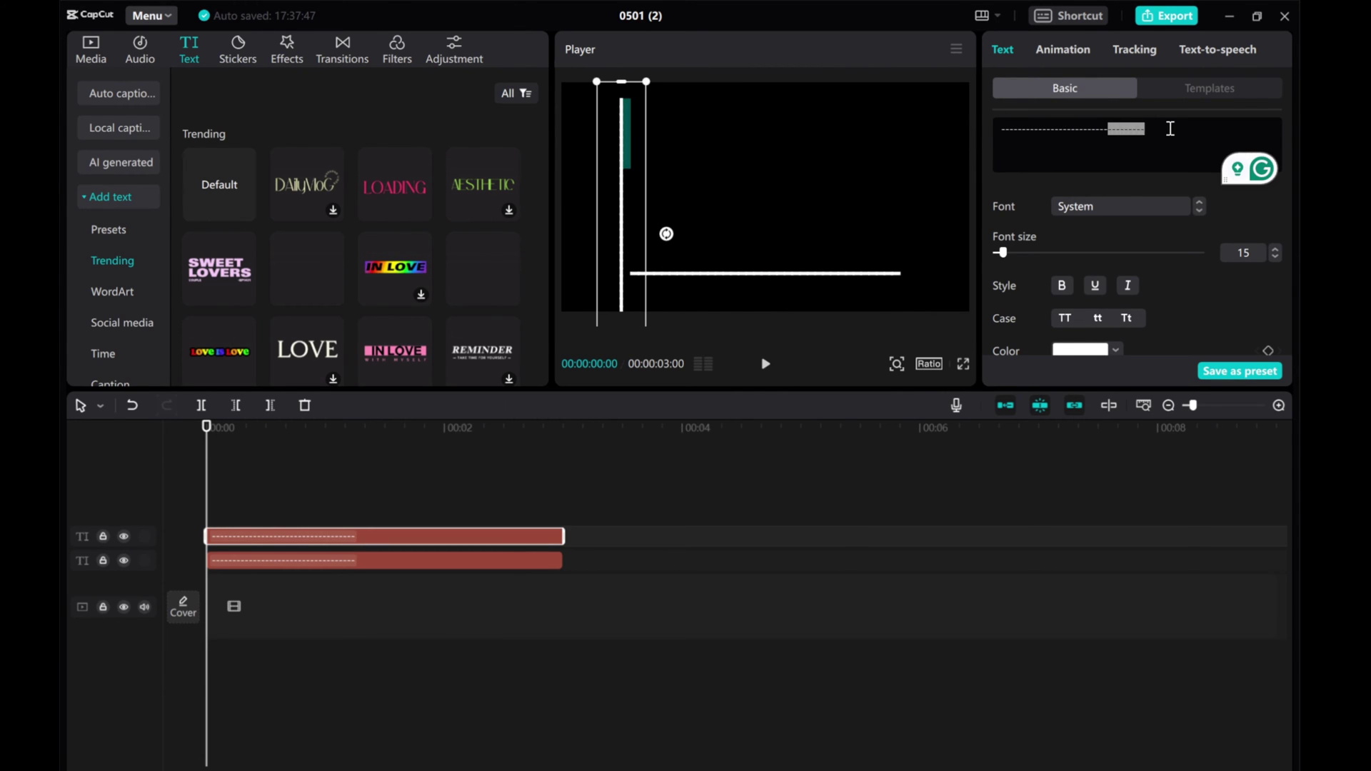
{"action": "key", "text": "BackSpace"}
{"action": "left_click_drag", "start_coordinate": [625, 175], "coordinate": [632, 168]}
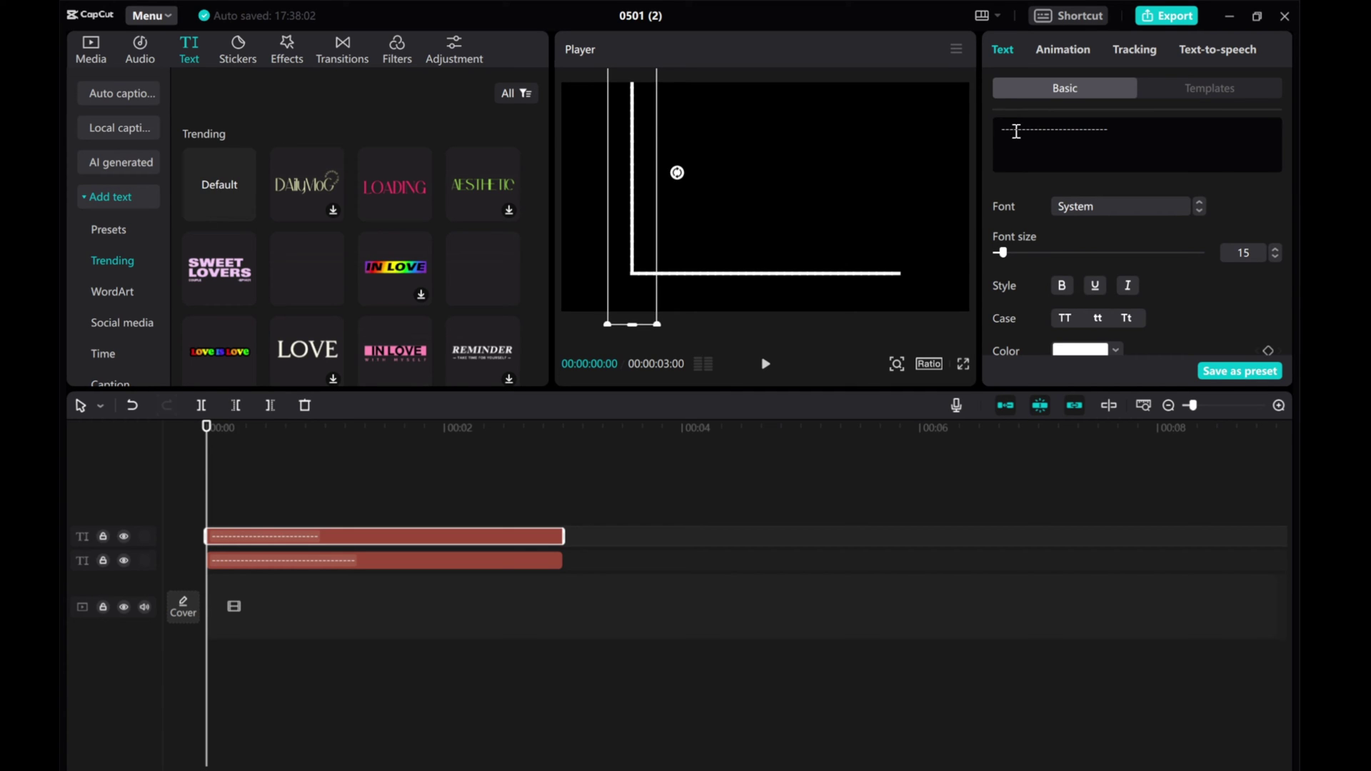
{"action": "key", "text": "ctrl+z"}
{"action": "left_click_drag", "start_coordinate": [1092, 131], "coordinate": [1138, 132]}
{"action": "key", "text": "BackSpace"}
{"action": "key", "text": "BackSpace"}
{"action": "key", "text": "BackSpace"}
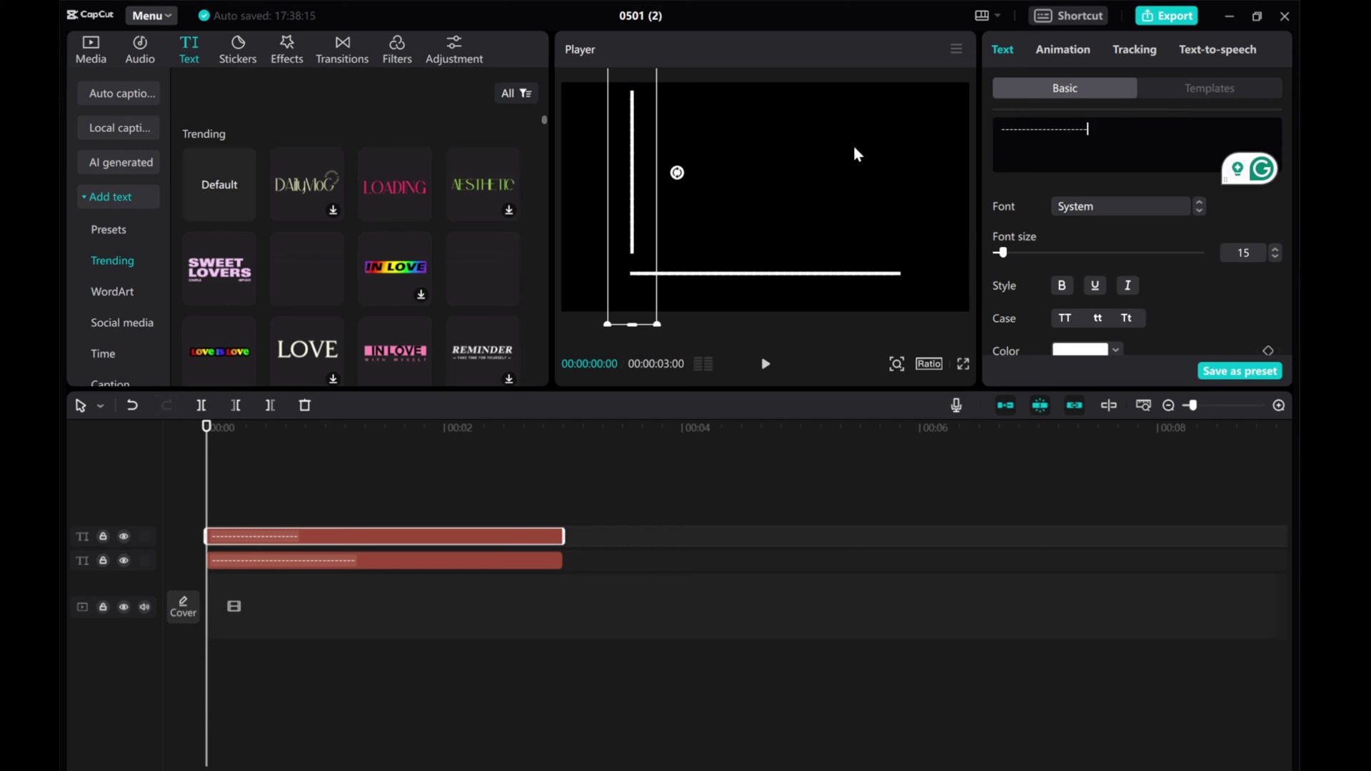
{"action": "mouse_move", "coordinate": [632, 237]}
{"action": "left_mouse_down"}
{"action": "mouse_move", "coordinate": [632, 258]}
{"action": "mouse_move", "coordinate": [632, 191]}
{"action": "left_mouse_up"}
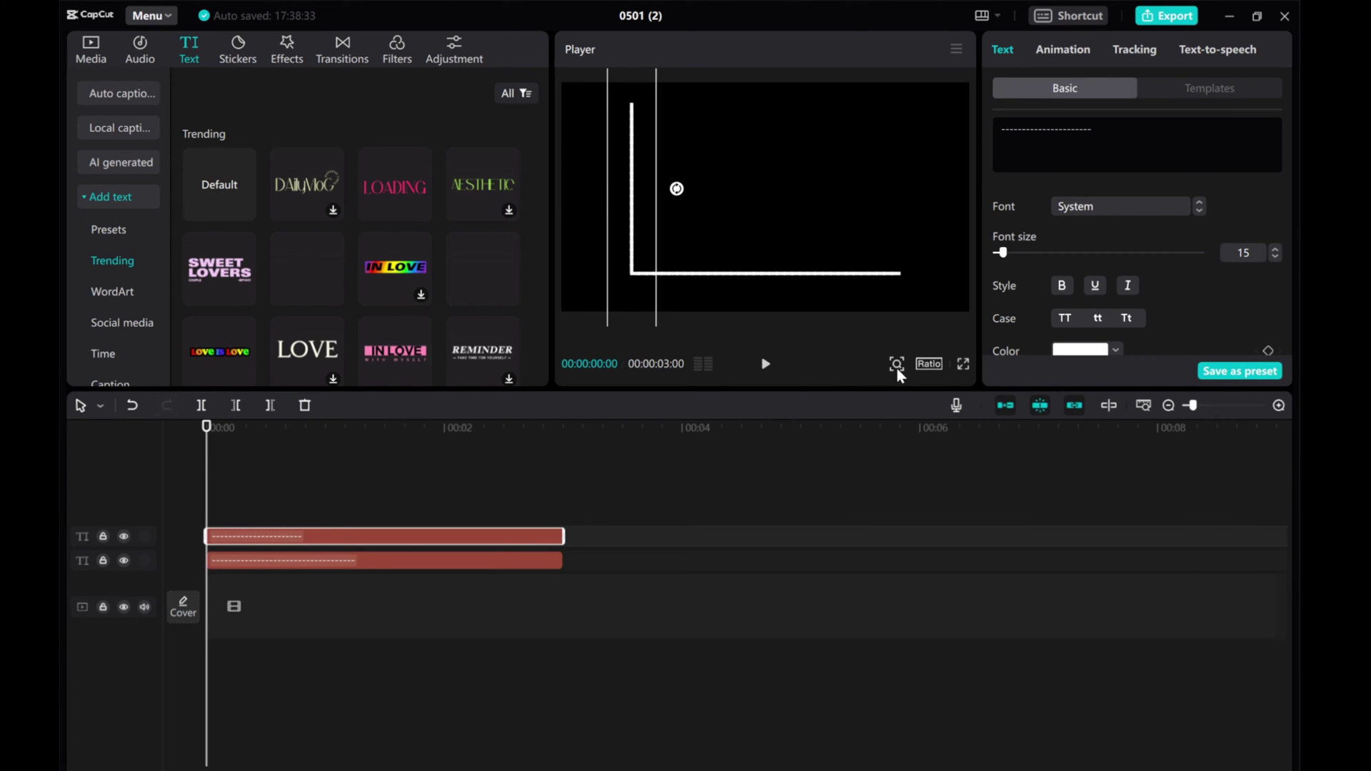
{"action": "mouse_move", "coordinate": [861, 392]}
{"action": "left_mouse_down"}
{"action": "mouse_move", "coordinate": [880, 392]}
{"action": "mouse_move", "coordinate": [863, 392]}
{"action": "left_mouse_up"}
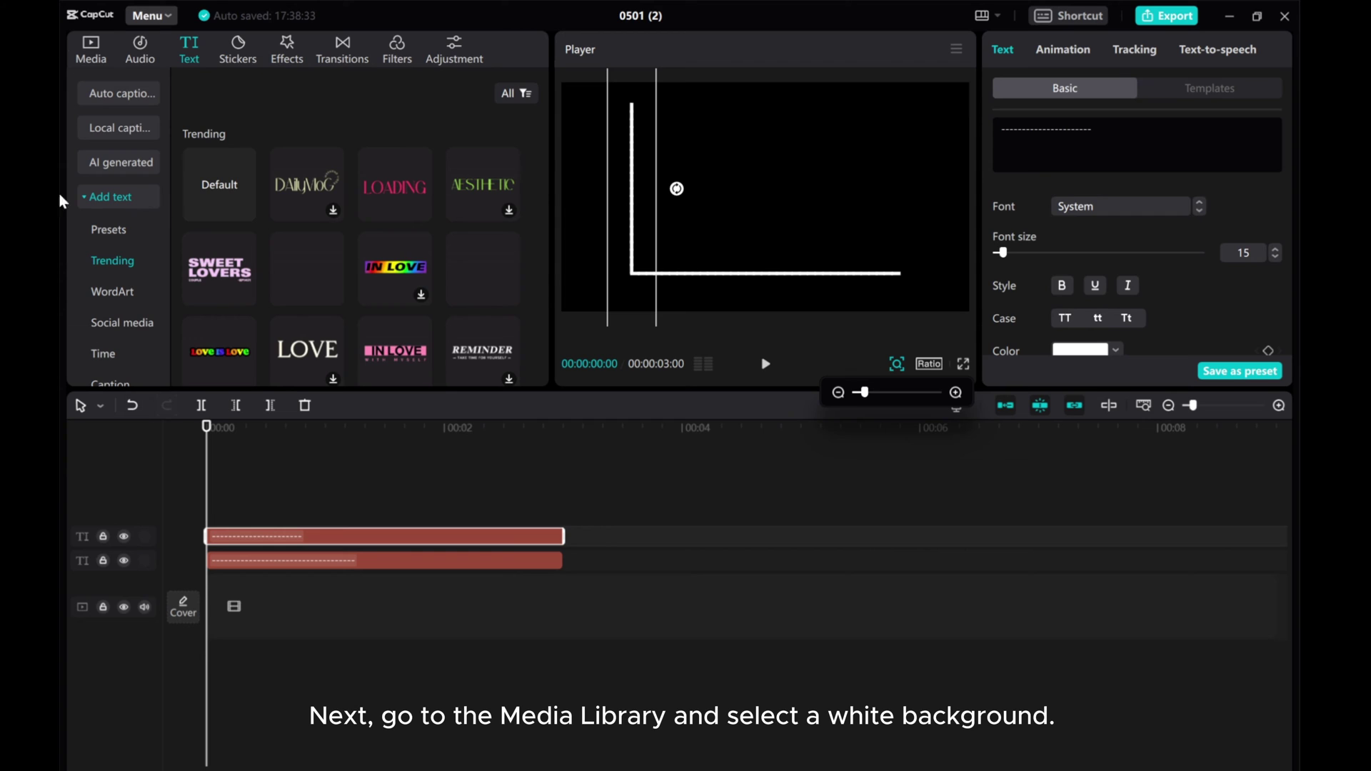
Add the white clip from the Media Library to the main track.
{"action": "left_click", "coordinate": [90, 51]}
{"action": "left_click", "coordinate": [102, 195]}
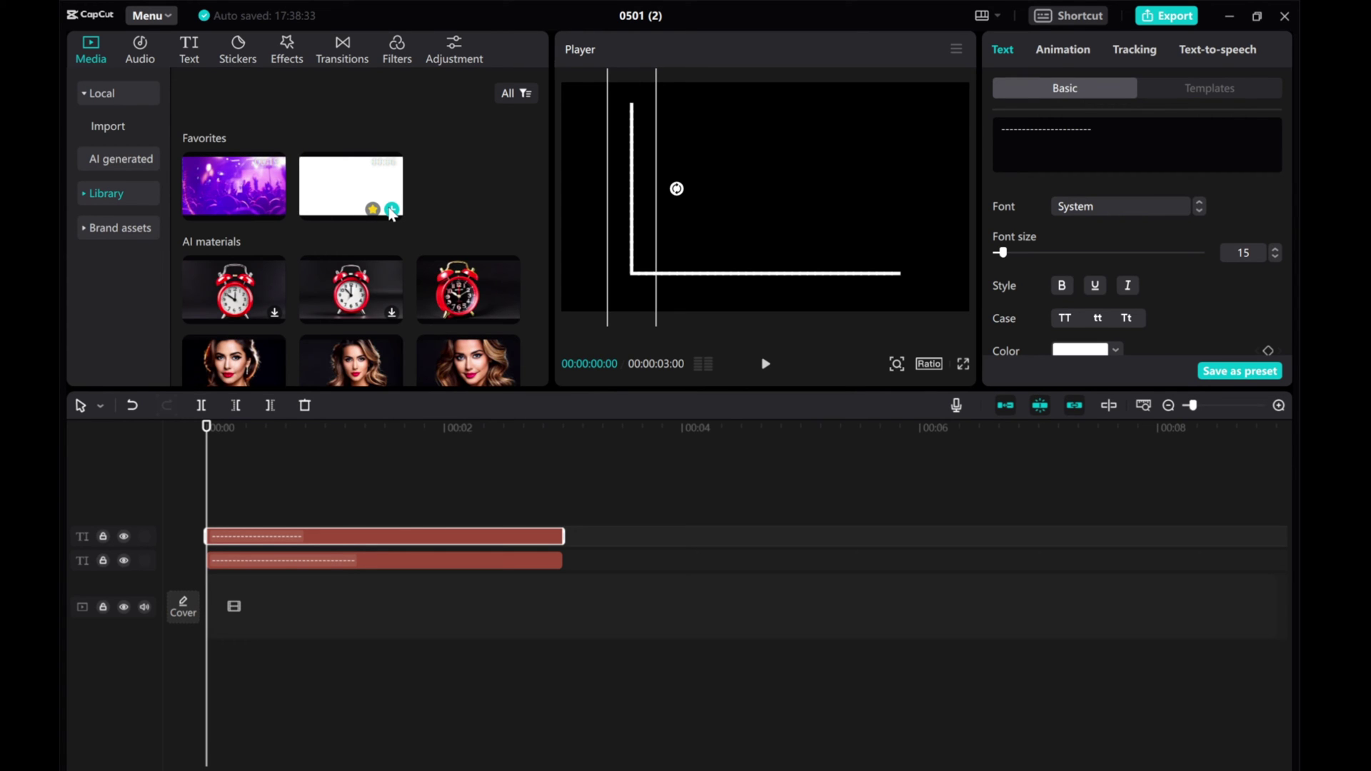
{"action": "left_click", "coordinate": [392, 210]}
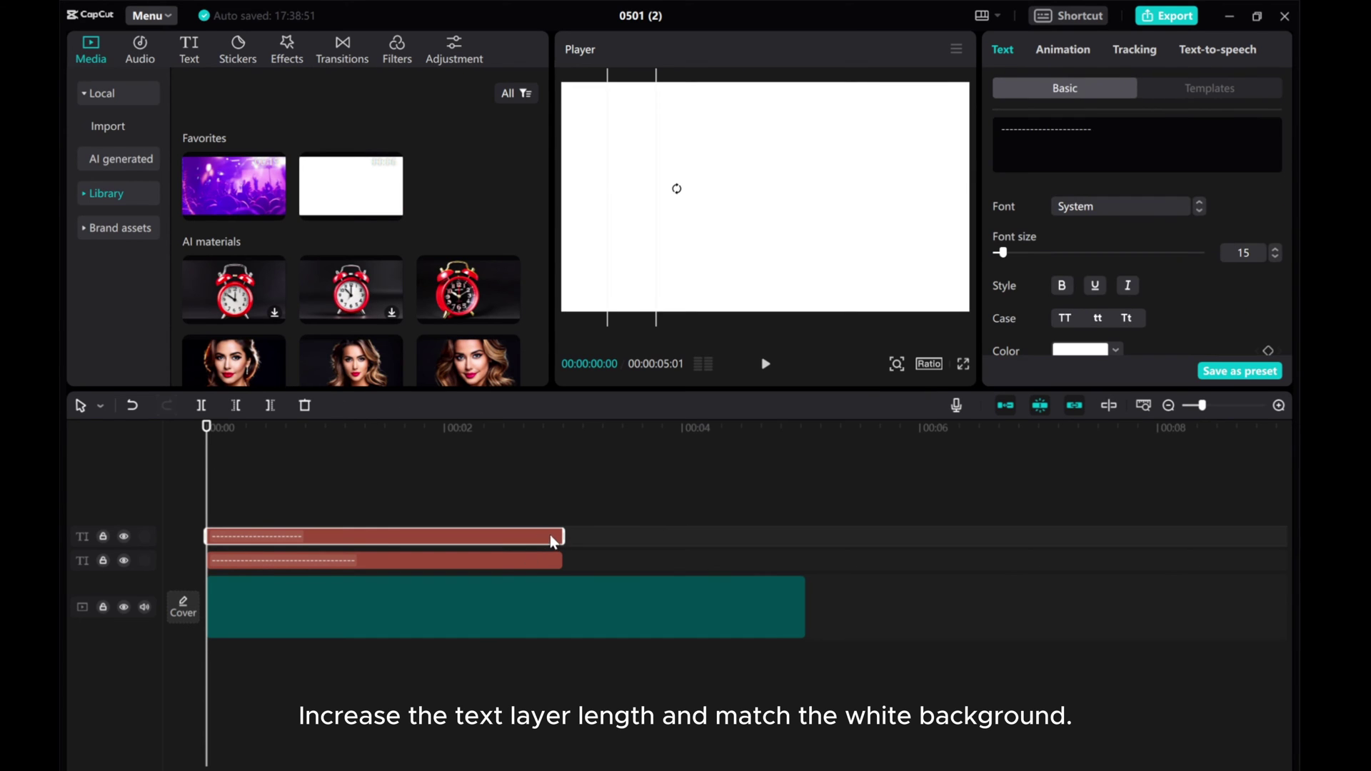
Extend both line clips to end with the five-second white clip.
{"action": "left_click_drag", "start_coordinate": [565, 536], "coordinate": [805, 537]}
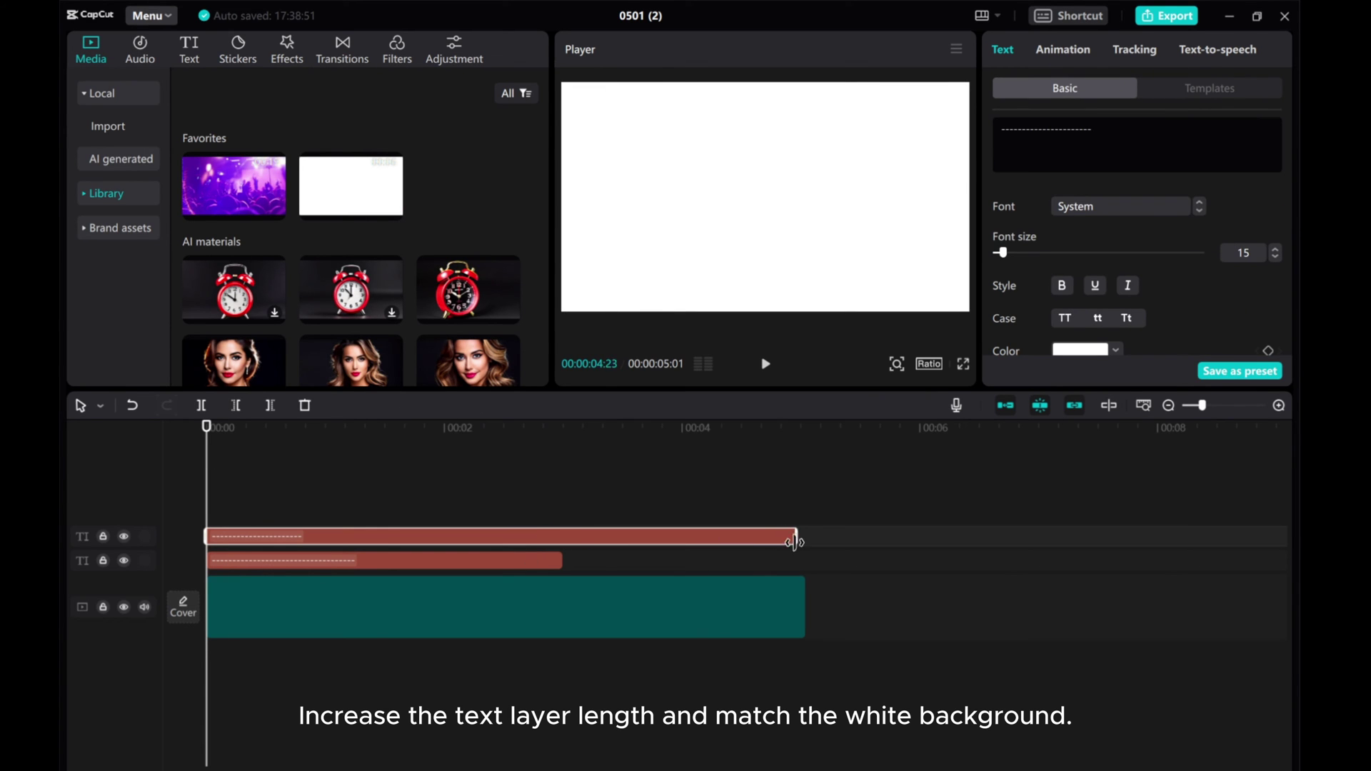
{"action": "left_click", "coordinate": [527, 566]}
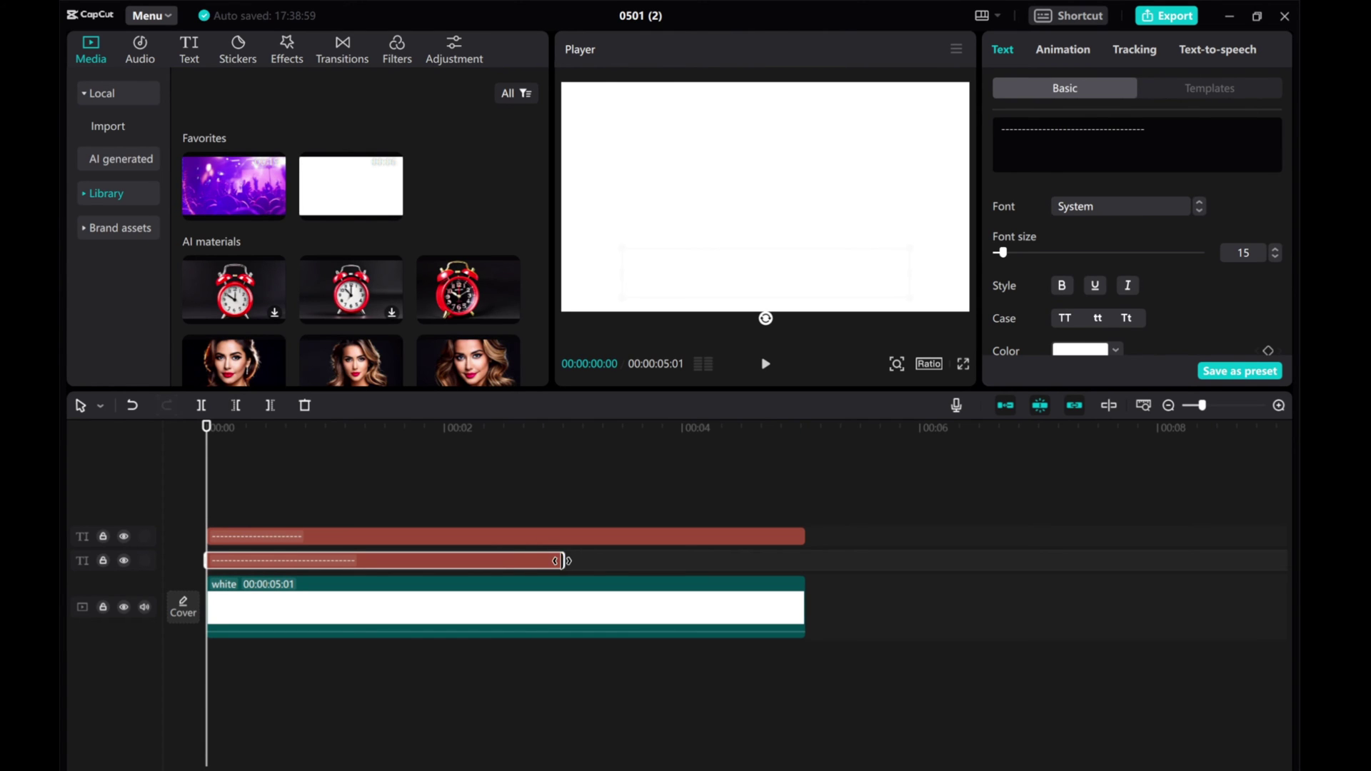
{"action": "left_click_drag", "start_coordinate": [562, 560], "coordinate": [802, 561]}
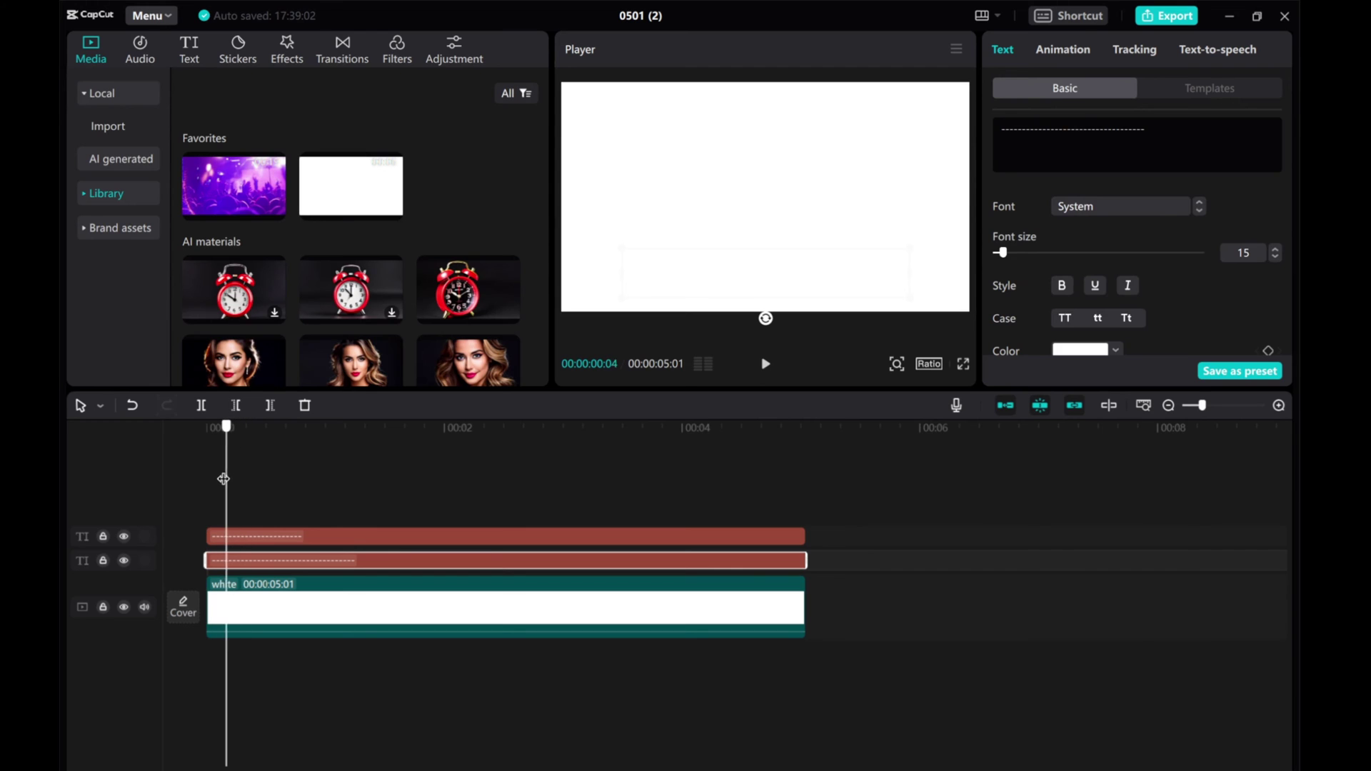
Crop the white clip to a narrow strip, scale it to about 54% and set it beside the y-axis.
{"action": "left_click", "coordinate": [295, 614]}
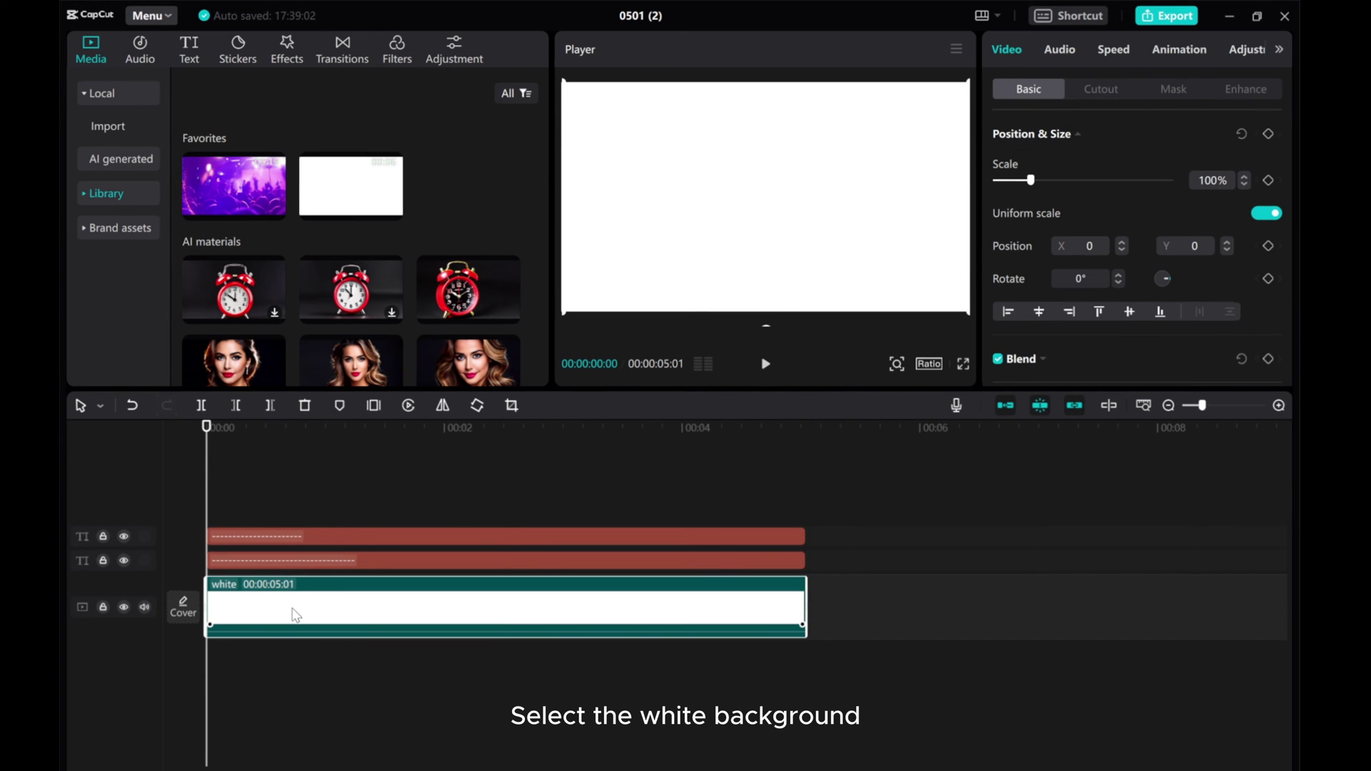
{"action": "left_click", "coordinate": [511, 405]}
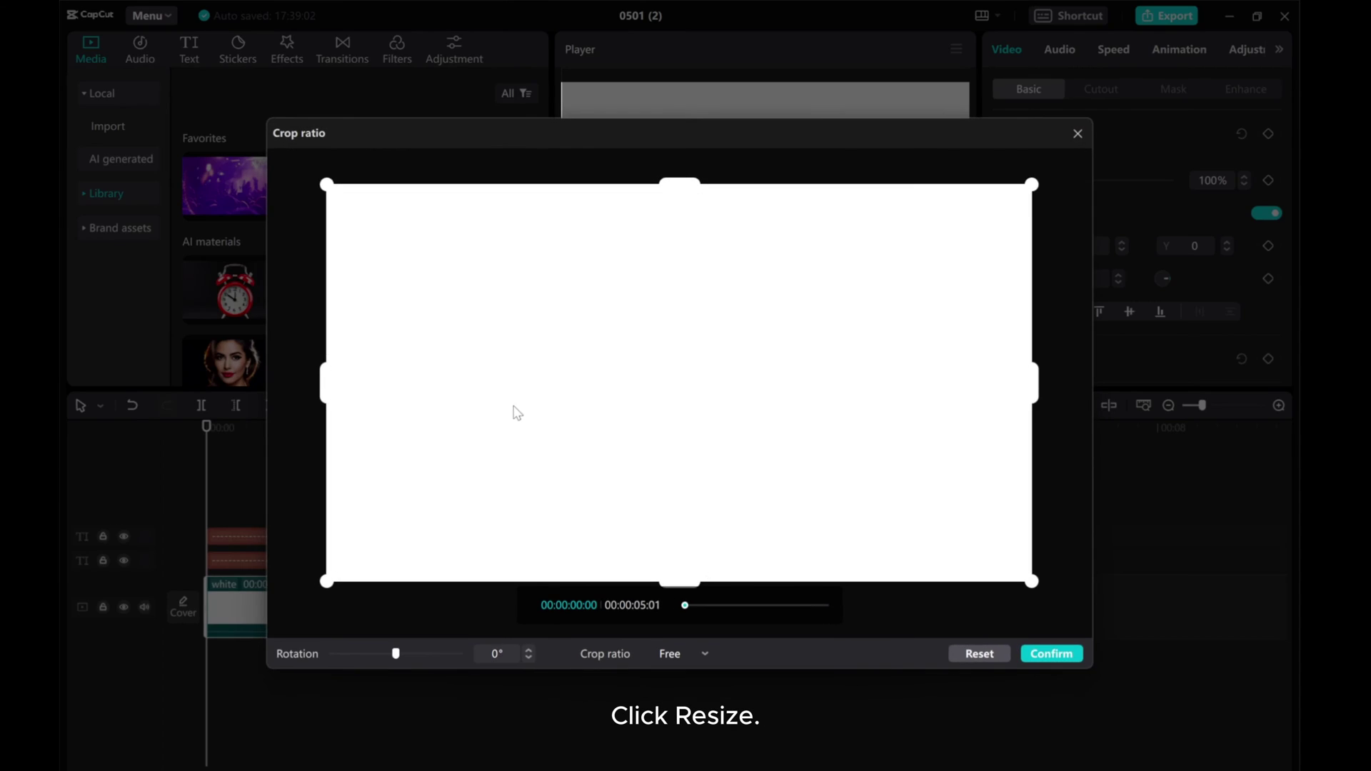
{"action": "left_click_drag", "start_coordinate": [328, 393], "coordinate": [1017, 423]}
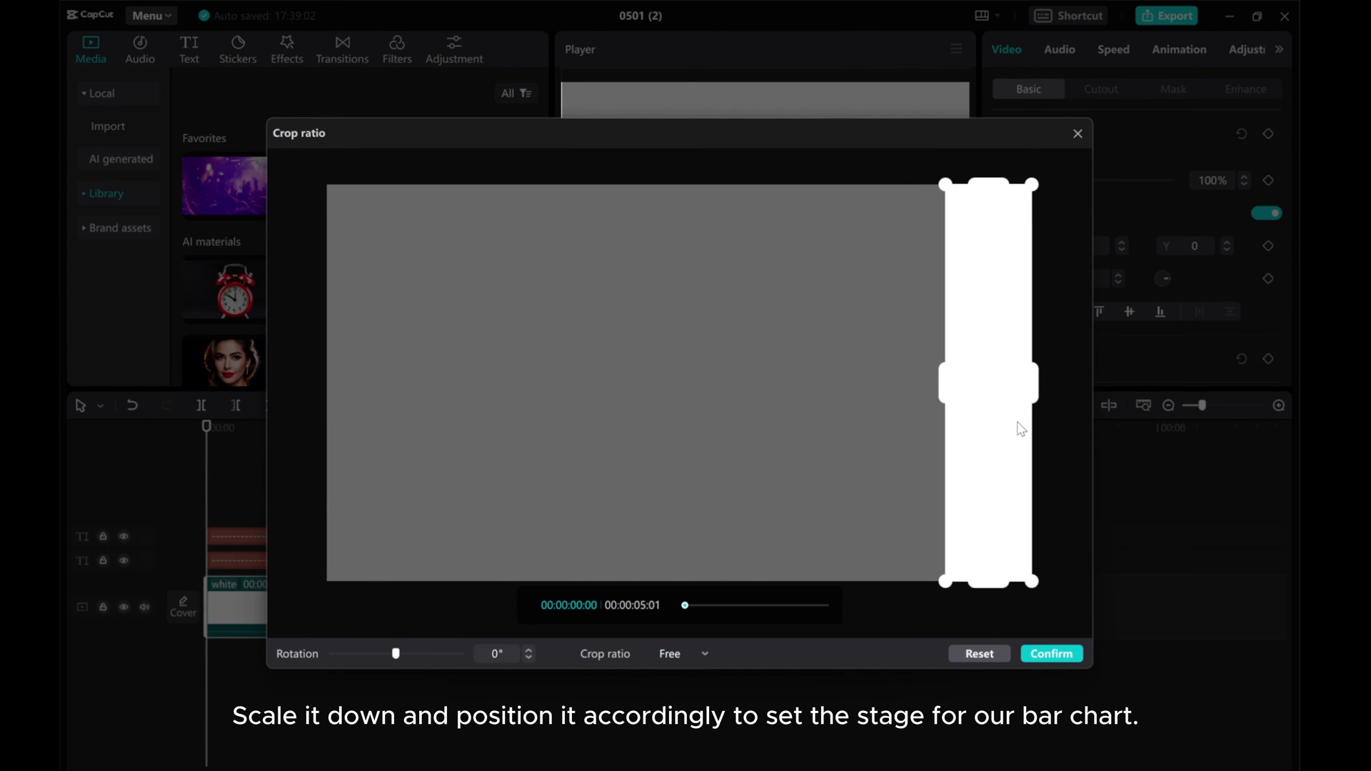
{"action": "left_click", "coordinate": [1047, 651]}
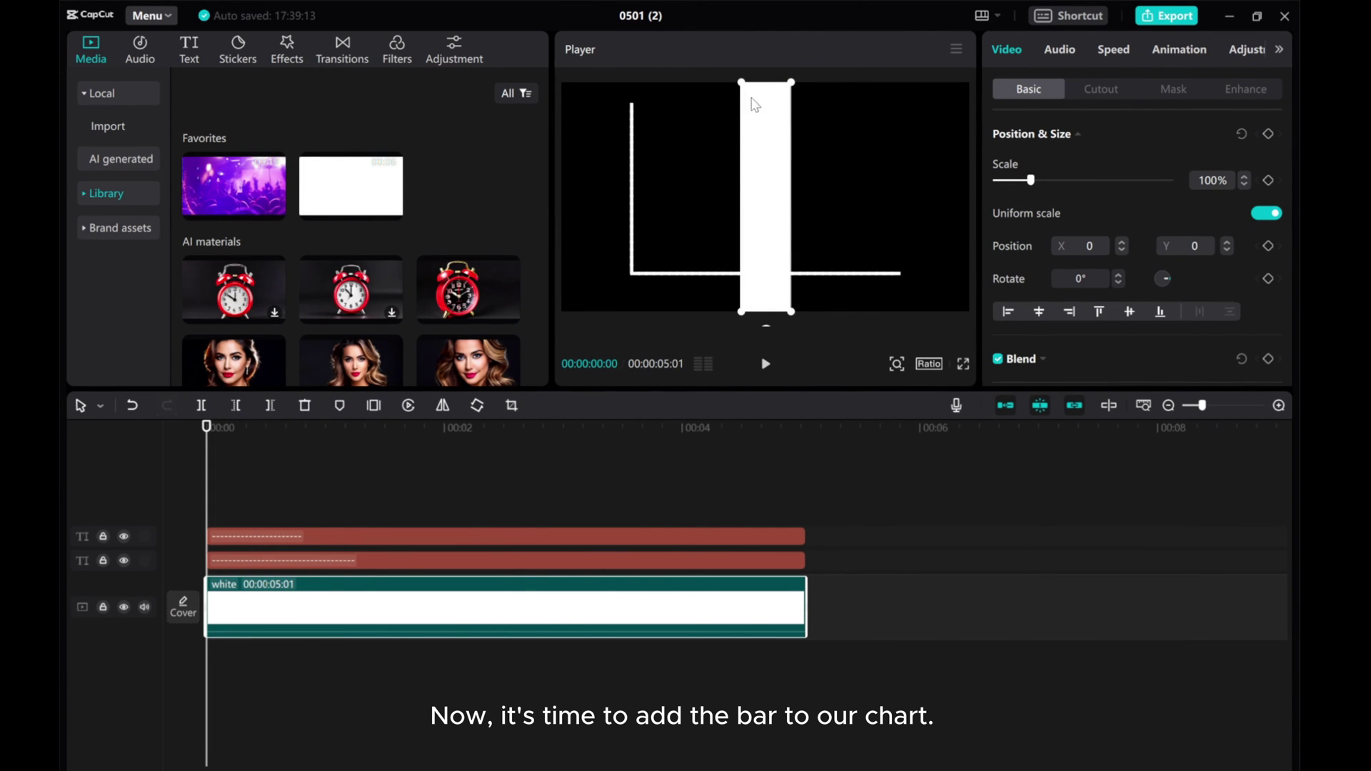
{"action": "mouse_move", "coordinate": [739, 84]}
{"action": "left_mouse_down"}
{"action": "mouse_move", "coordinate": [775, 157]}
{"action": "mouse_move", "coordinate": [671, 194]}
{"action": "left_mouse_up"}
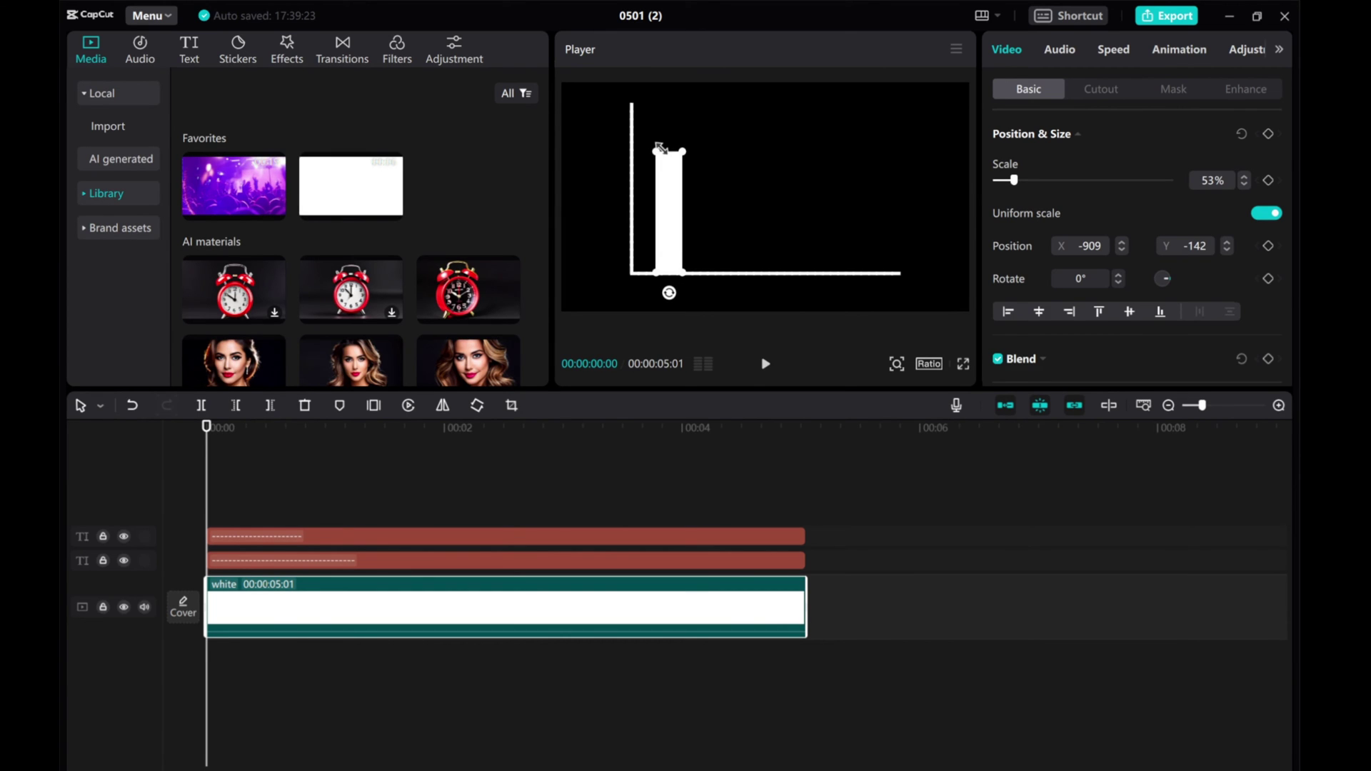
{"action": "left_click_drag", "start_coordinate": [657, 144], "coordinate": [655, 147]}
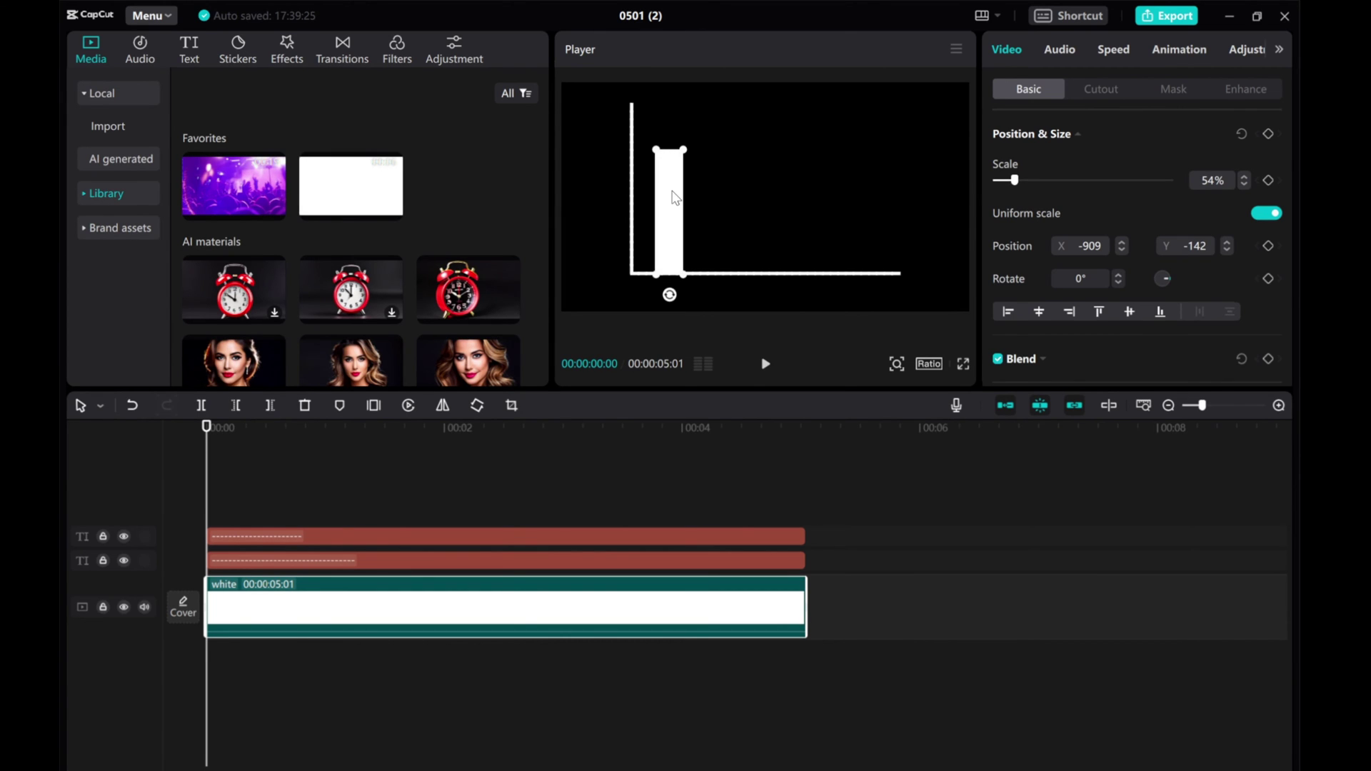
Apply a Horizontal mask rotated -180° at the baseline and keyframe it at 0s.
{"action": "left_click", "coordinate": [1171, 92]}
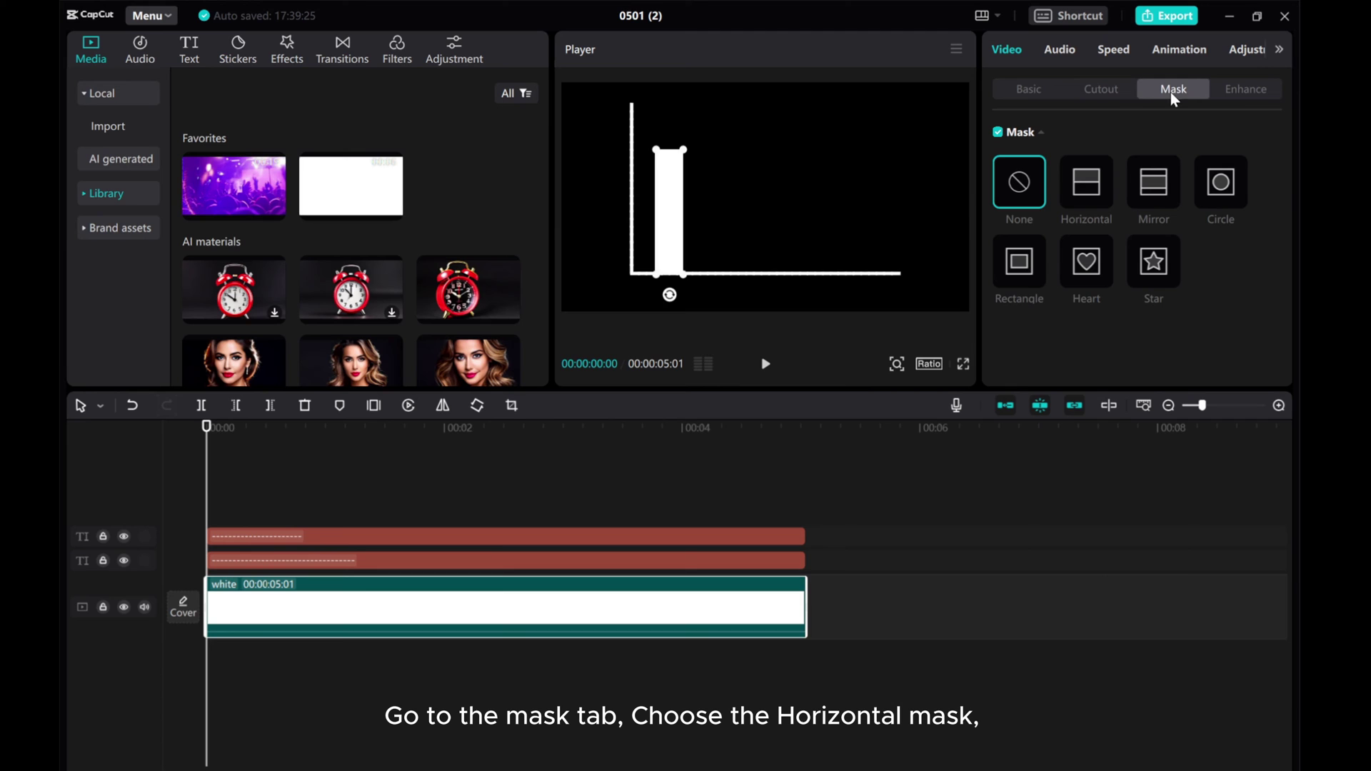
{"action": "left_click", "coordinate": [1085, 189]}
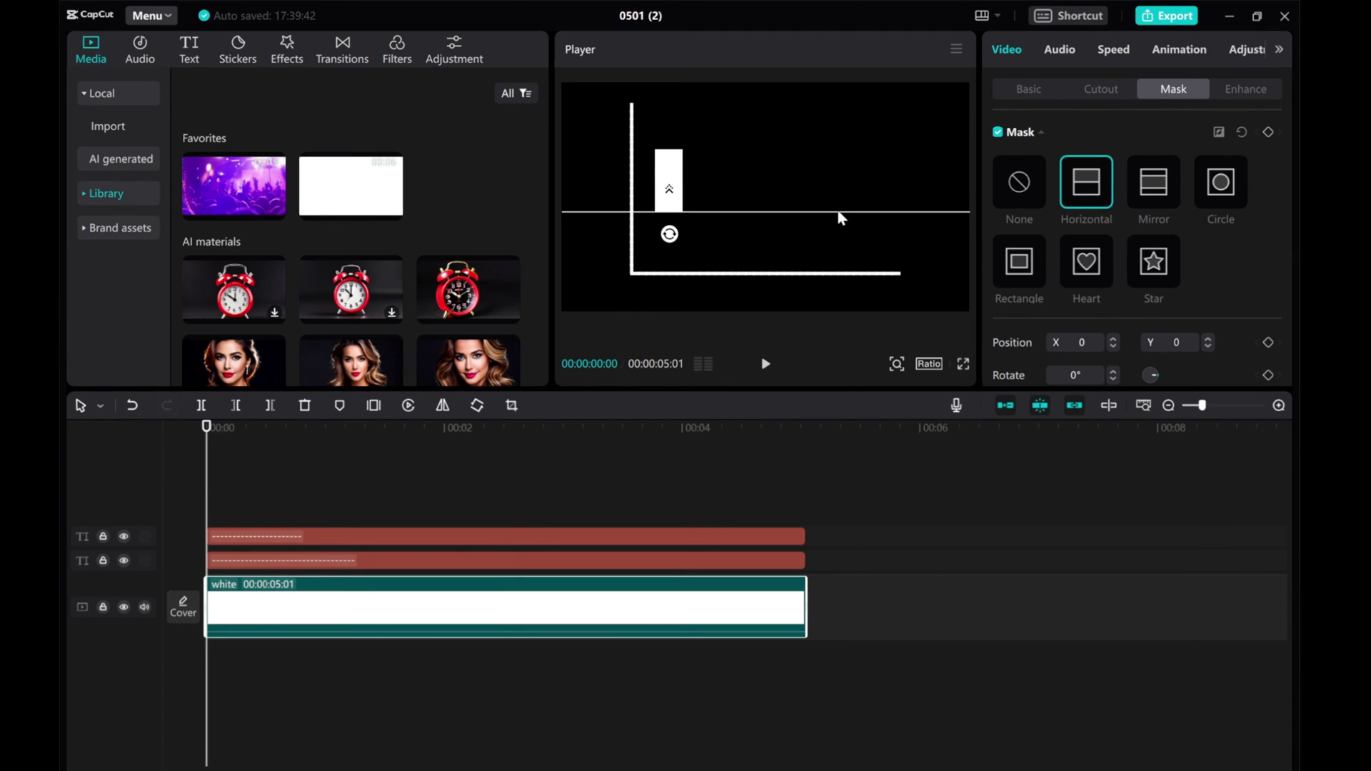
{"action": "mouse_move", "coordinate": [669, 233]}
{"action": "left_mouse_down"}
{"action": "mouse_move", "coordinate": [678, 123]}
{"action": "mouse_move", "coordinate": [653, 104]}
{"action": "left_mouse_up"}
{"action": "left_click_drag", "start_coordinate": [699, 205], "coordinate": [702, 275]}
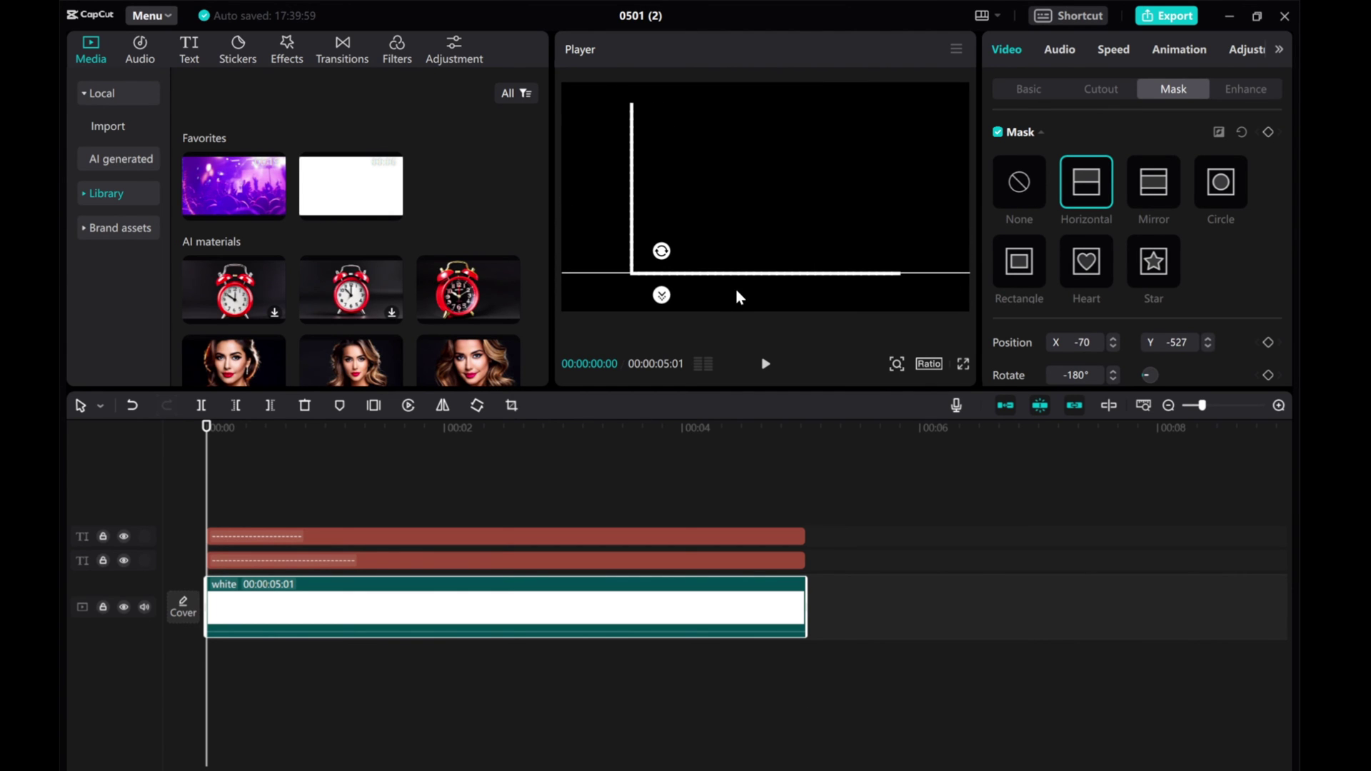
{"action": "left_click", "coordinate": [1268, 132]}
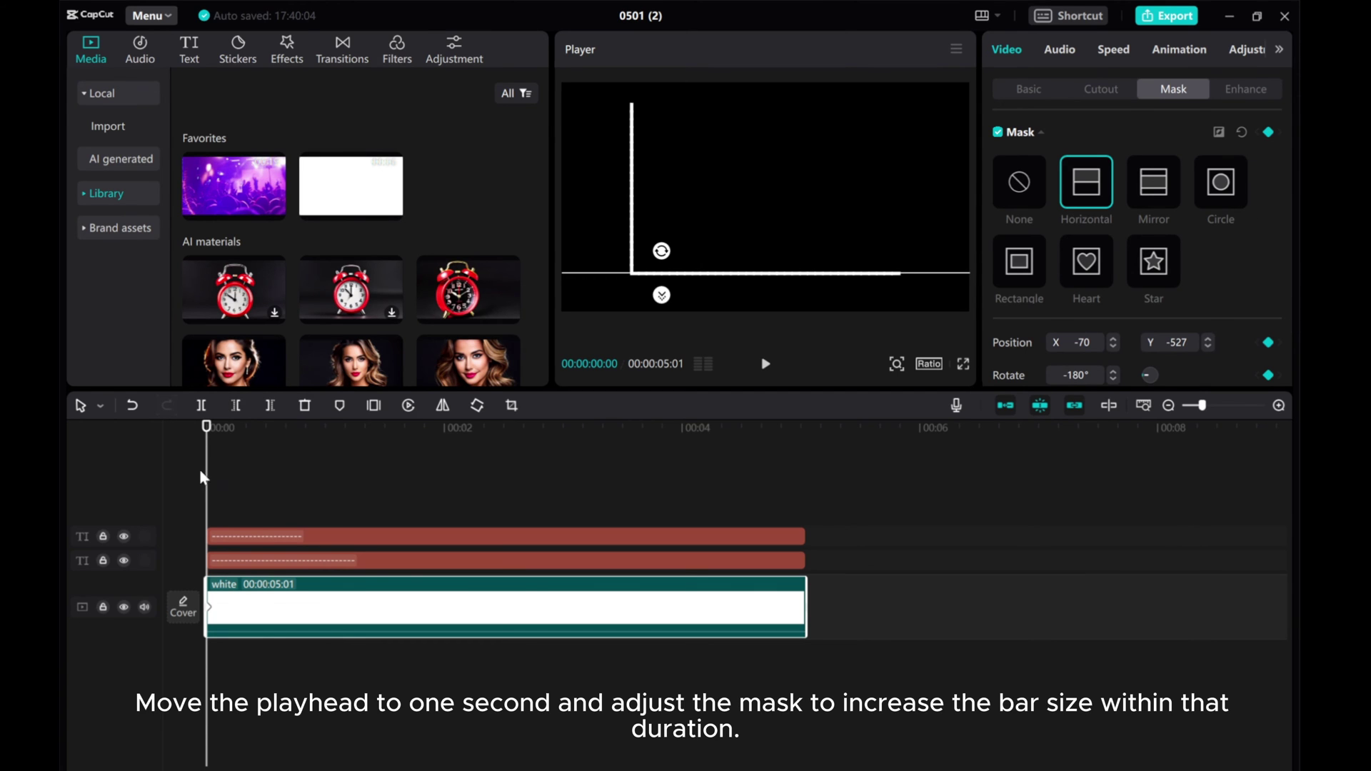
At one second, raise the mask to reveal the full bar.
{"action": "mouse_move", "coordinate": [207, 482]}
{"action": "left_mouse_down"}
{"action": "mouse_move", "coordinate": [349, 495]}
{"action": "mouse_move", "coordinate": [326, 494]}
{"action": "left_mouse_up"}
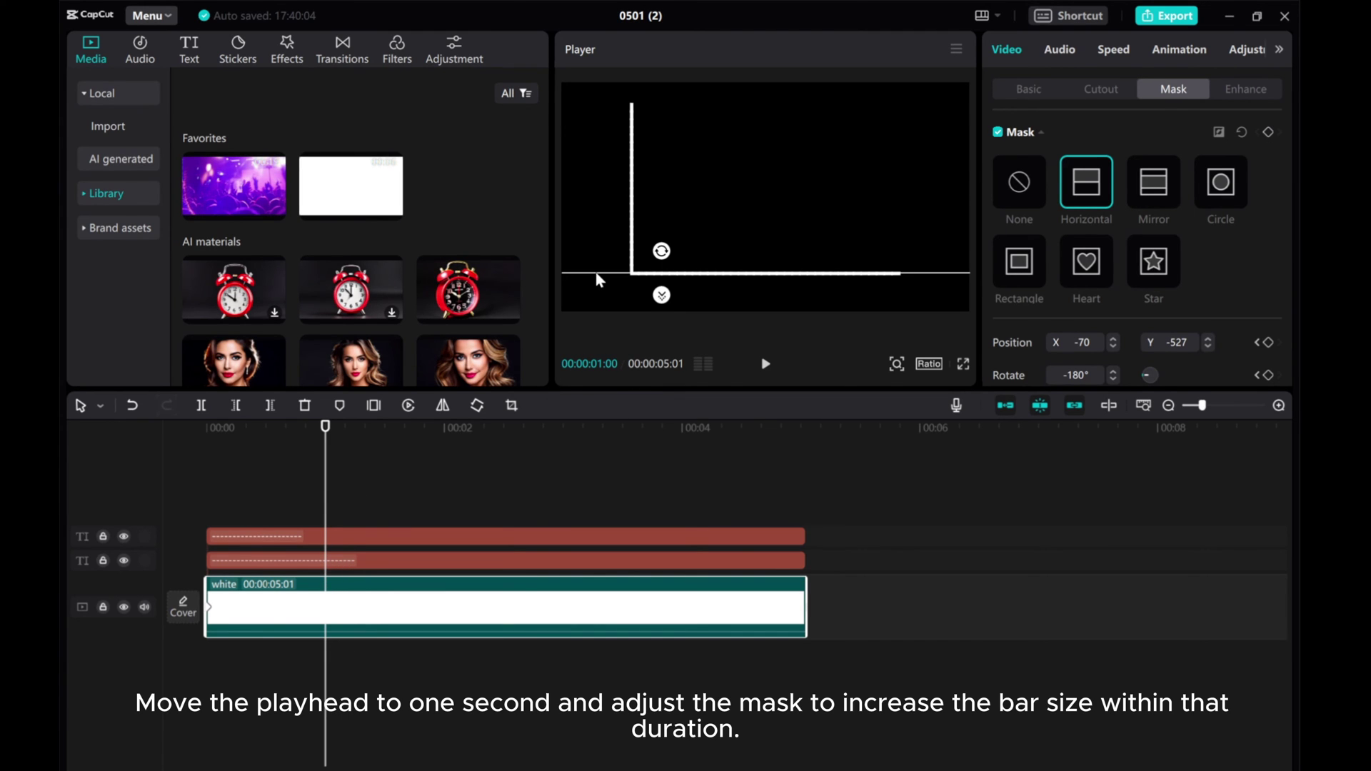
{"action": "left_click_drag", "start_coordinate": [595, 272], "coordinate": [596, 154]}
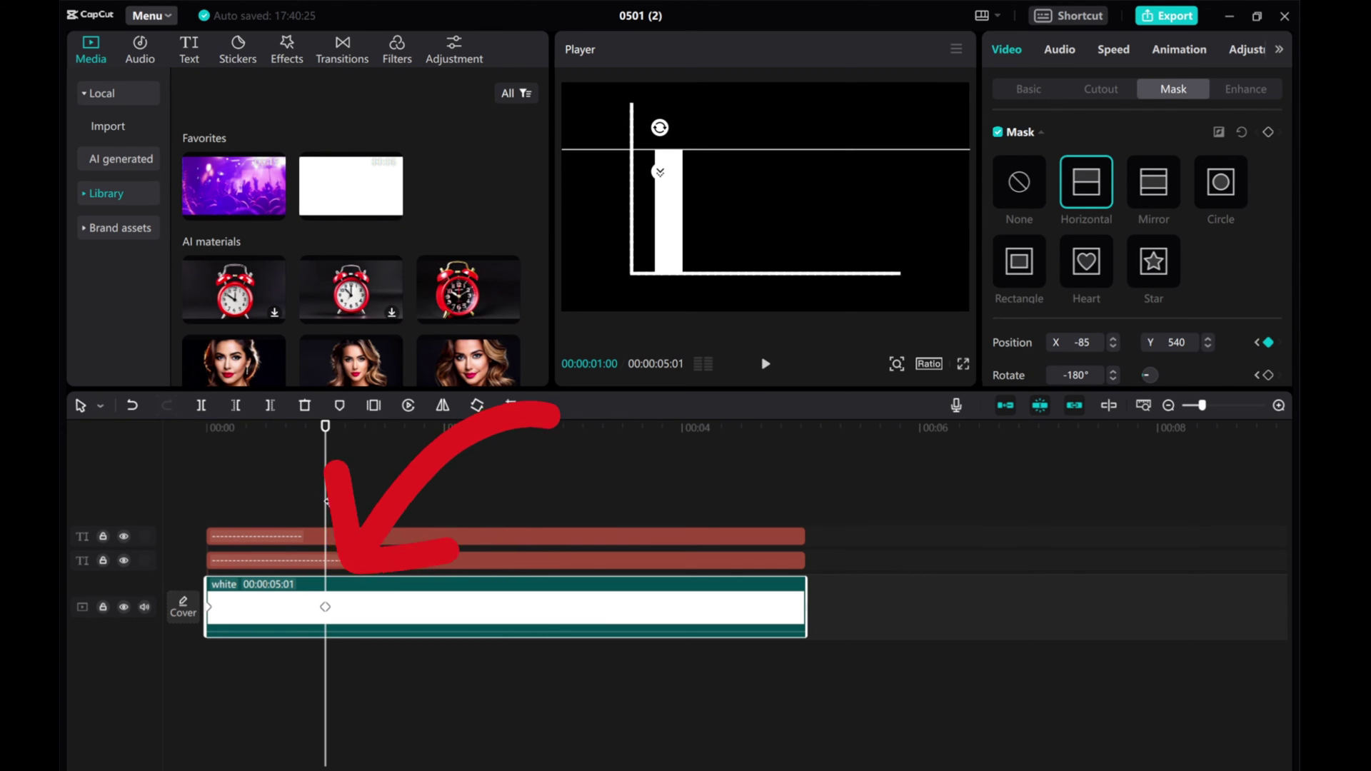
{"action": "left_click", "coordinate": [208, 478]}
Preview the first bar's growth animation.
{"action": "left_click", "coordinate": [214, 474]}
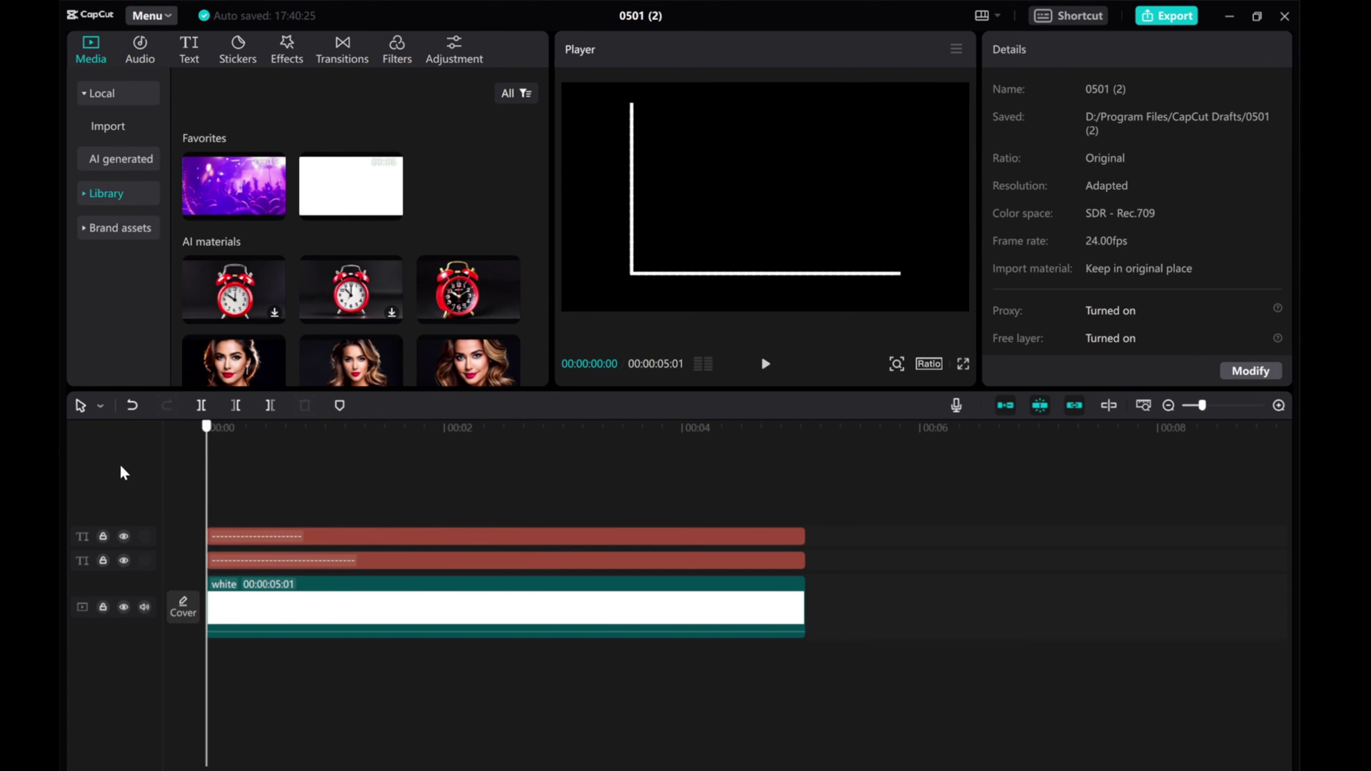
{"action": "left_click", "coordinate": [766, 364]}
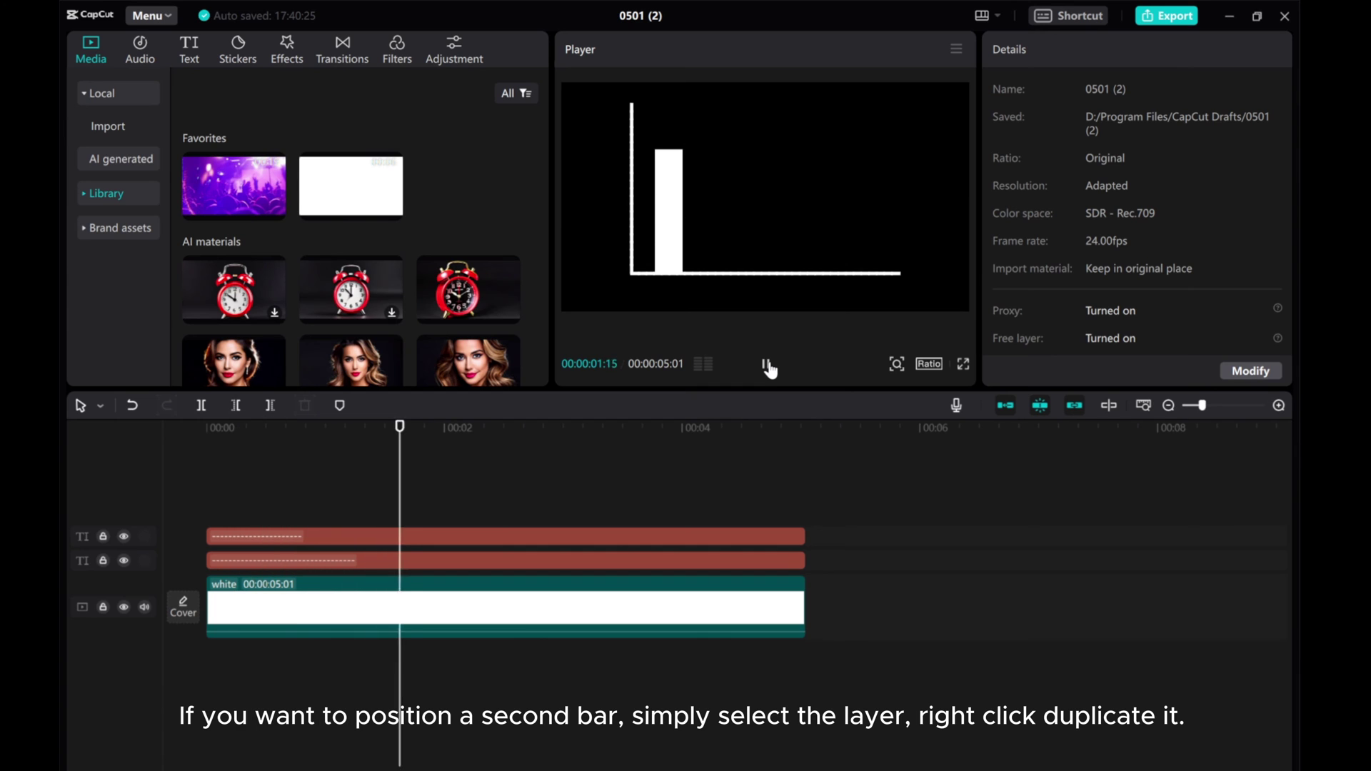
{"action": "key", "text": "space"}
{"action": "left_click", "coordinate": [208, 457]}
Paste a copy of the bar clip on a new track, starting around 0:19.
{"action": "left_click", "coordinate": [352, 600]}
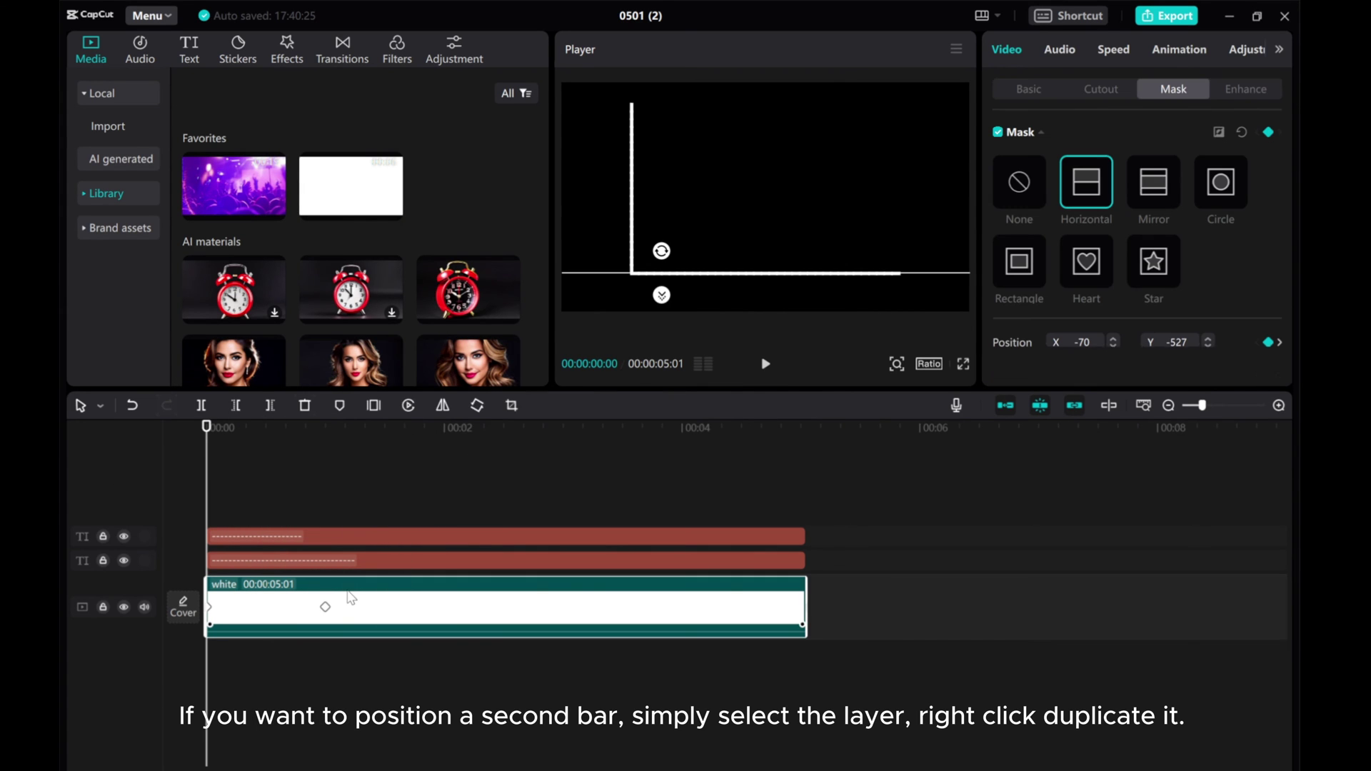
{"action": "right_click", "coordinate": [351, 600]}
{"action": "left_click", "coordinate": [373, 323]}
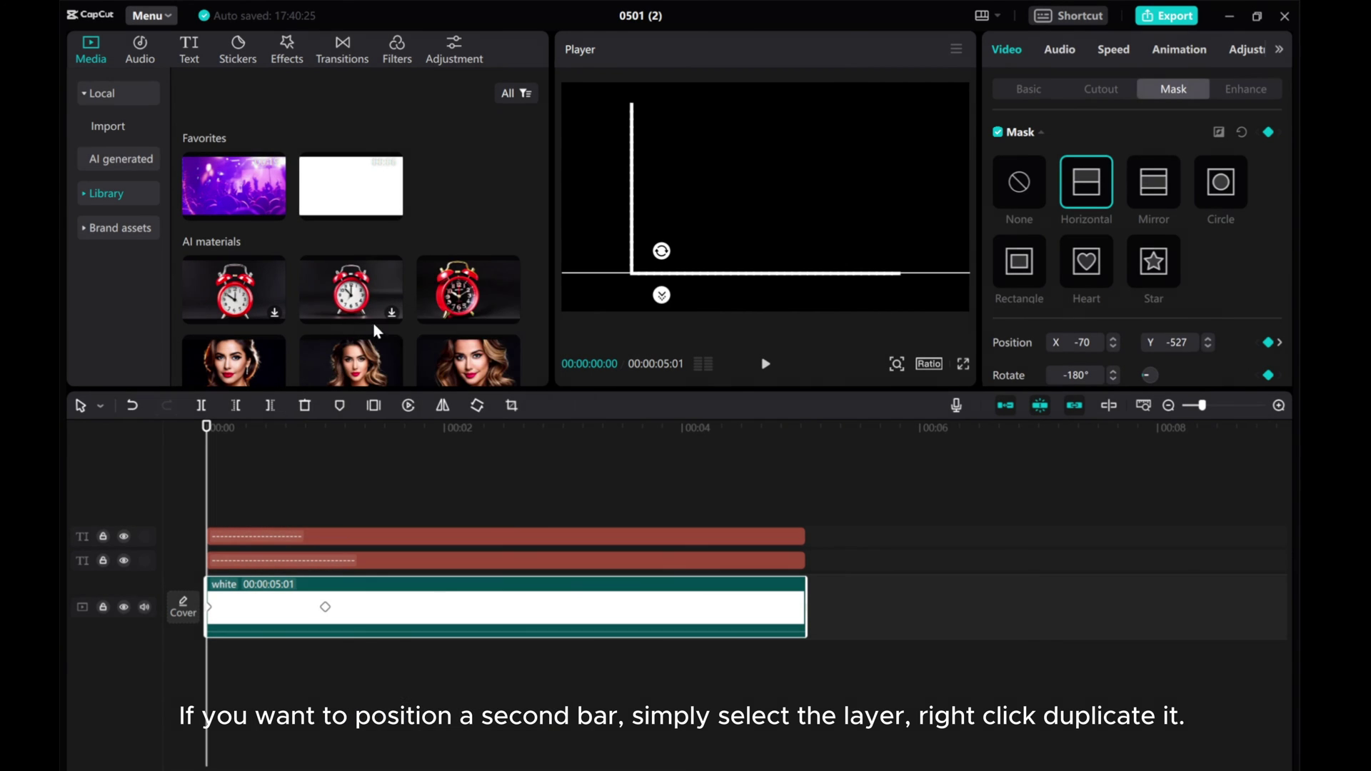
{"action": "right_click", "coordinate": [230, 479]}
{"action": "left_click", "coordinate": [242, 492]}
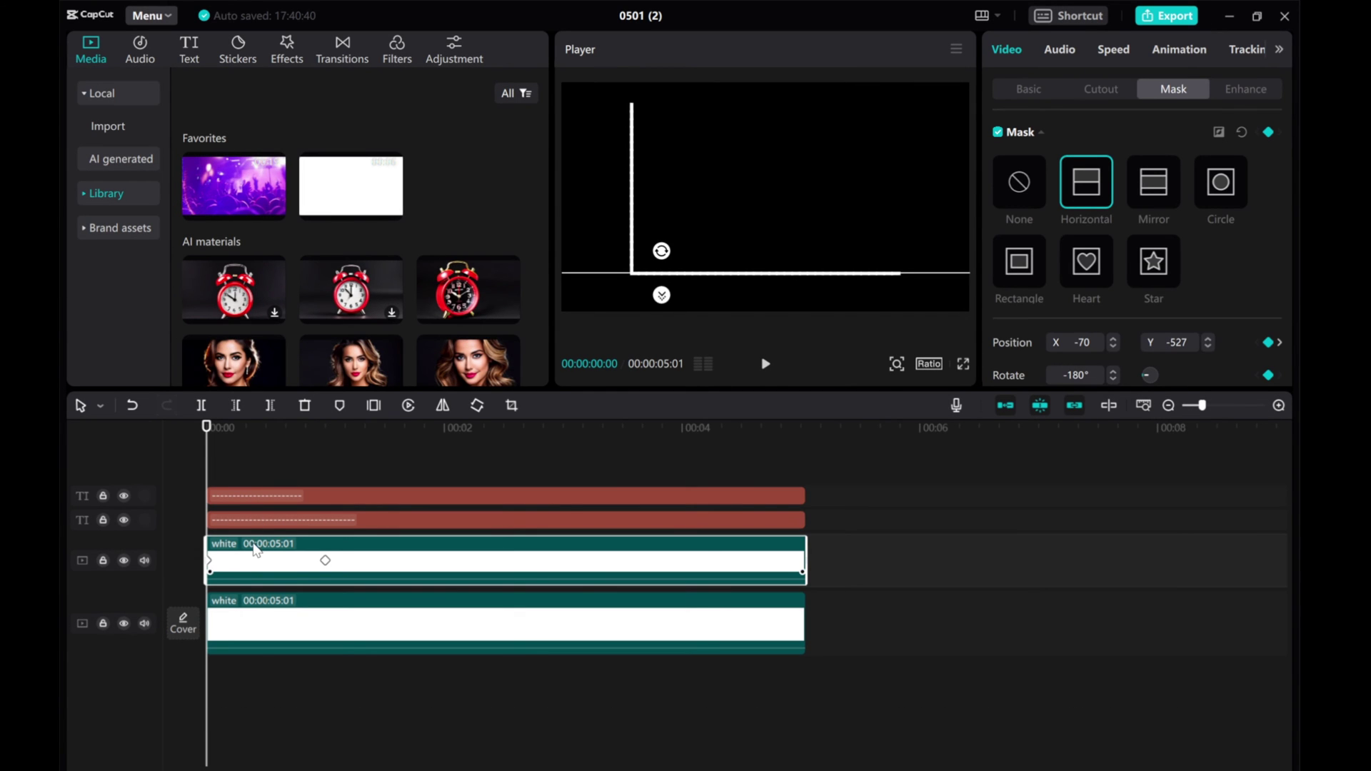
{"action": "left_click", "coordinate": [304, 483]}
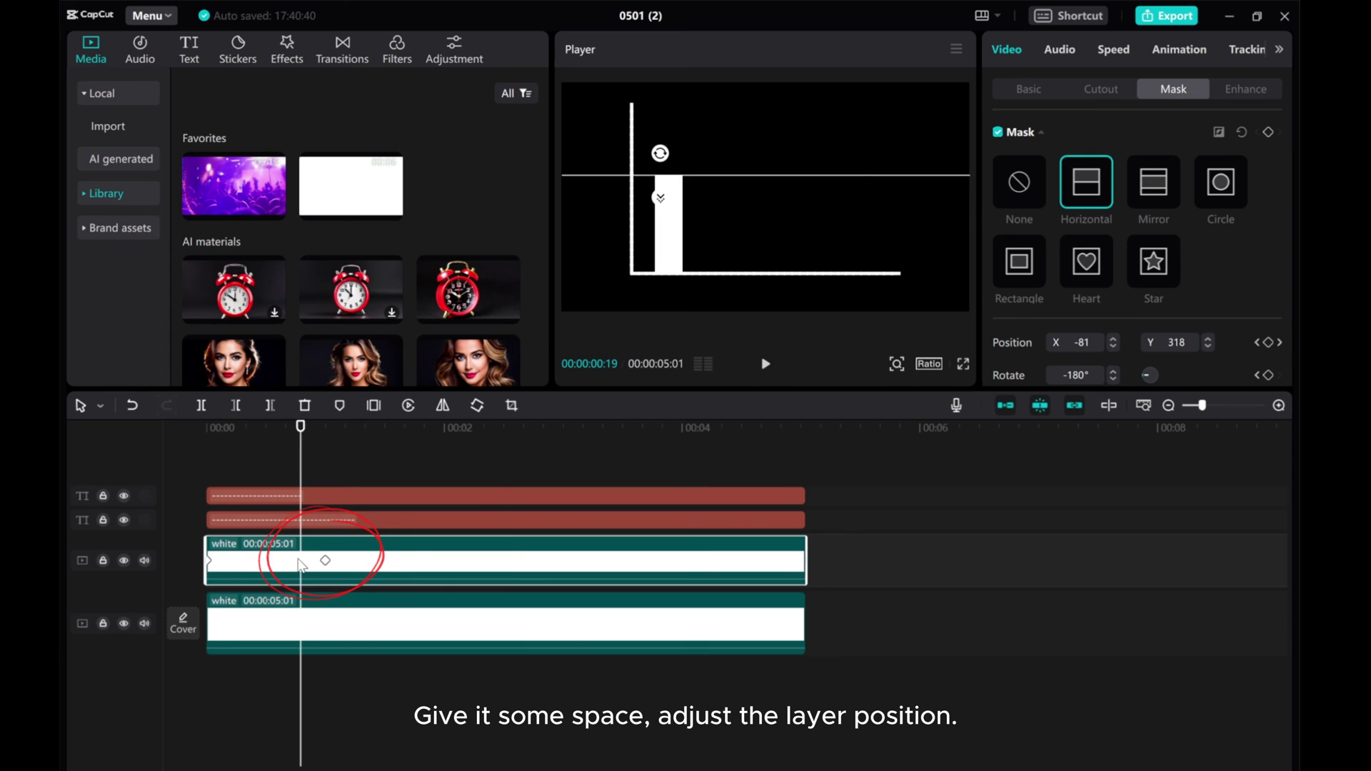
{"action": "left_click_drag", "start_coordinate": [372, 557], "coordinate": [468, 561]}
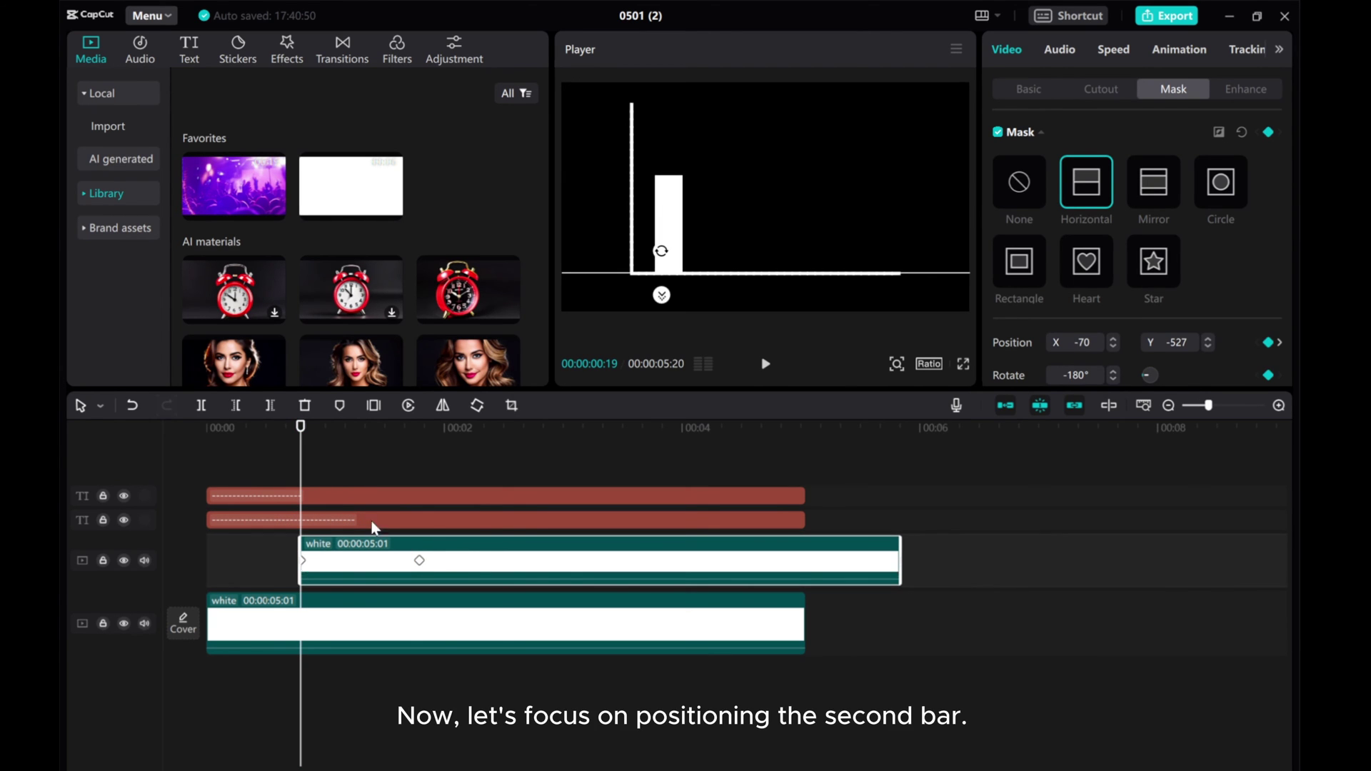
{"action": "left_click_drag", "start_coordinate": [300, 468], "coordinate": [301, 474]}
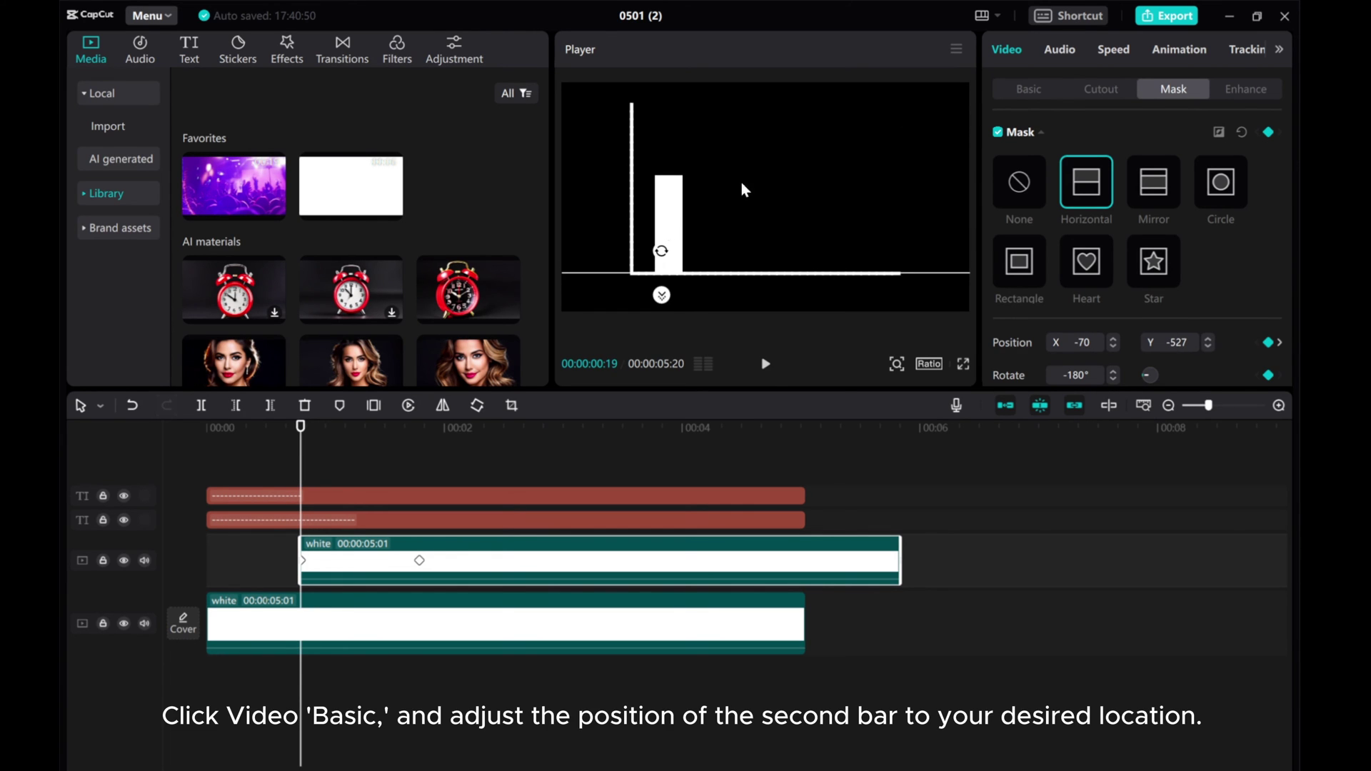
Move the second bar right of the first using Basic position settings.
{"action": "left_click", "coordinate": [1023, 93]}
{"action": "left_click_drag", "start_coordinate": [676, 229], "coordinate": [718, 233]}
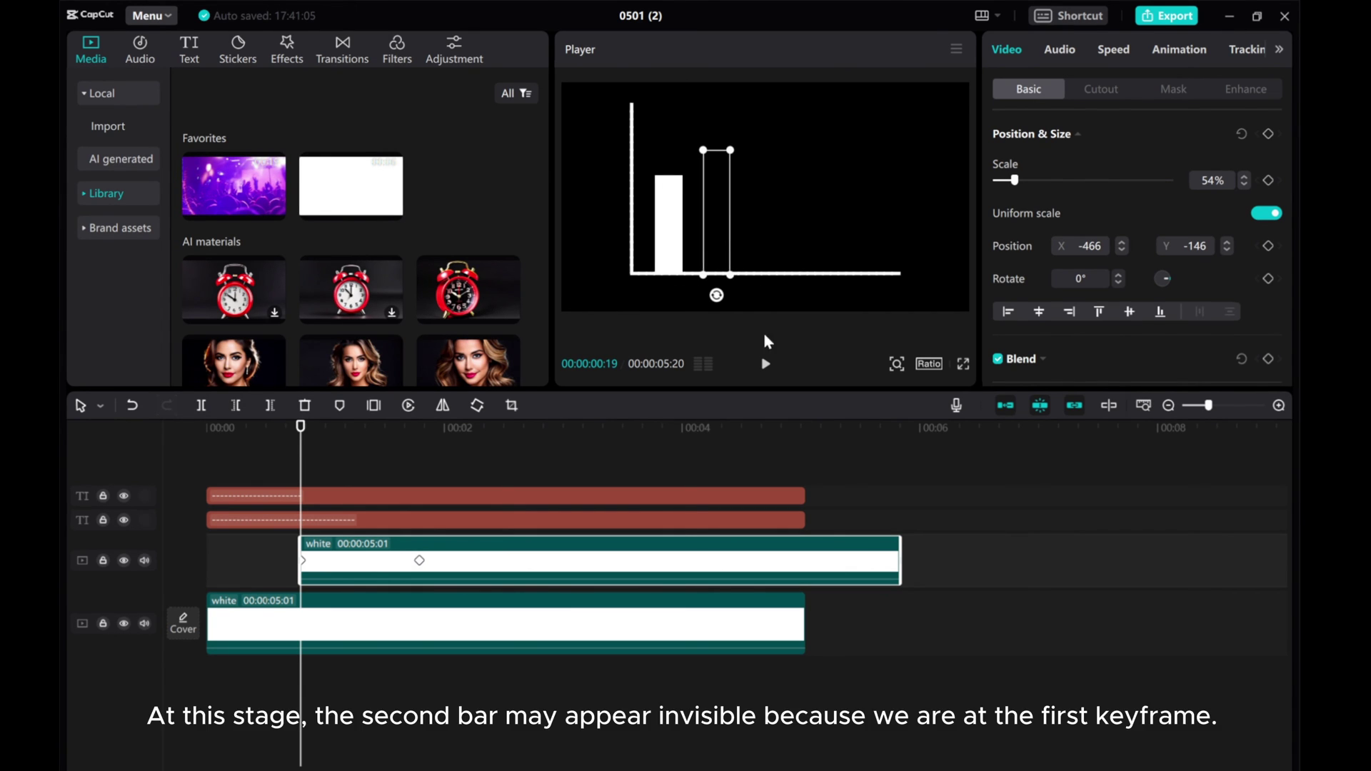
{"action": "left_click", "coordinate": [766, 368]}
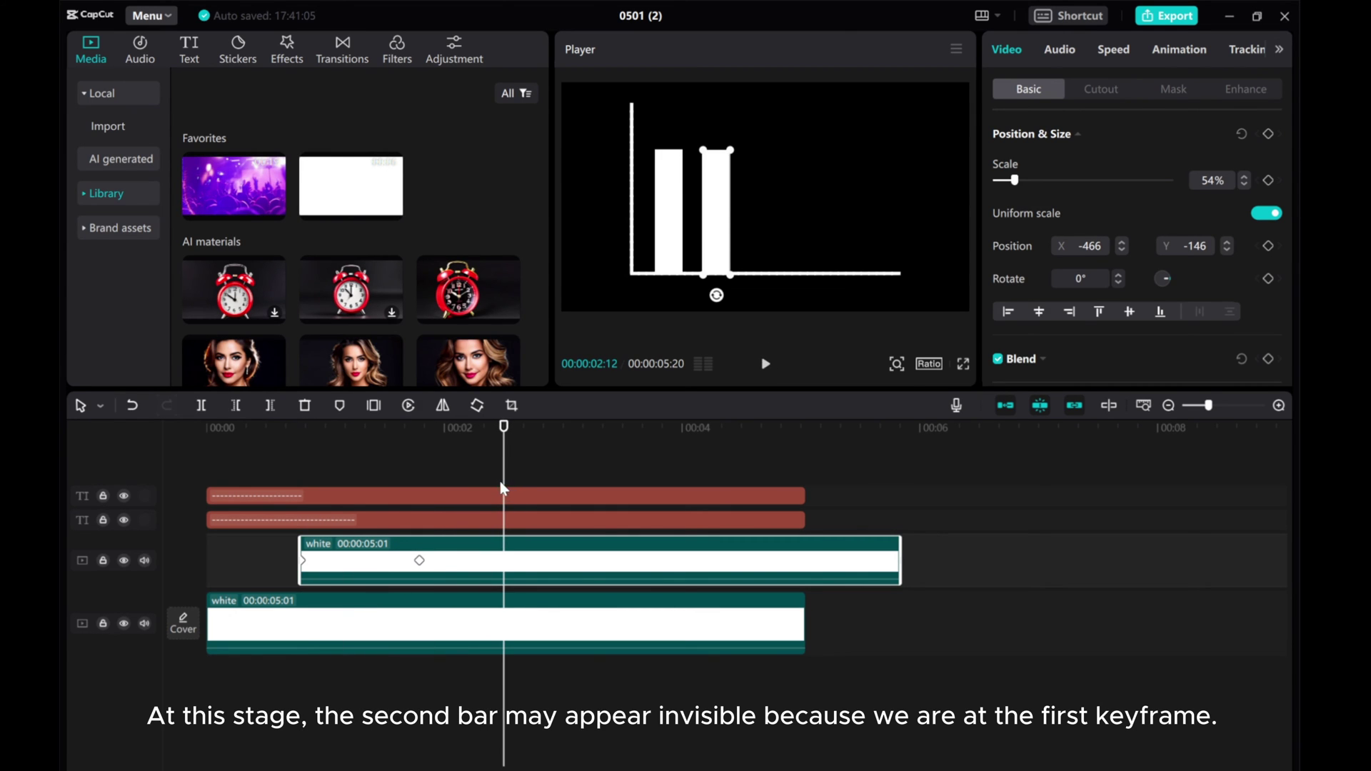
Lower the second bar's mask at its end keyframe so it is shorter, and replay both bars.
{"action": "mouse_move", "coordinate": [500, 481]}
{"action": "left_mouse_down"}
{"action": "mouse_move", "coordinate": [322, 479]}
{"action": "mouse_move", "coordinate": [360, 479]}
{"action": "left_mouse_up"}
{"action": "left_click", "coordinate": [353, 560]}
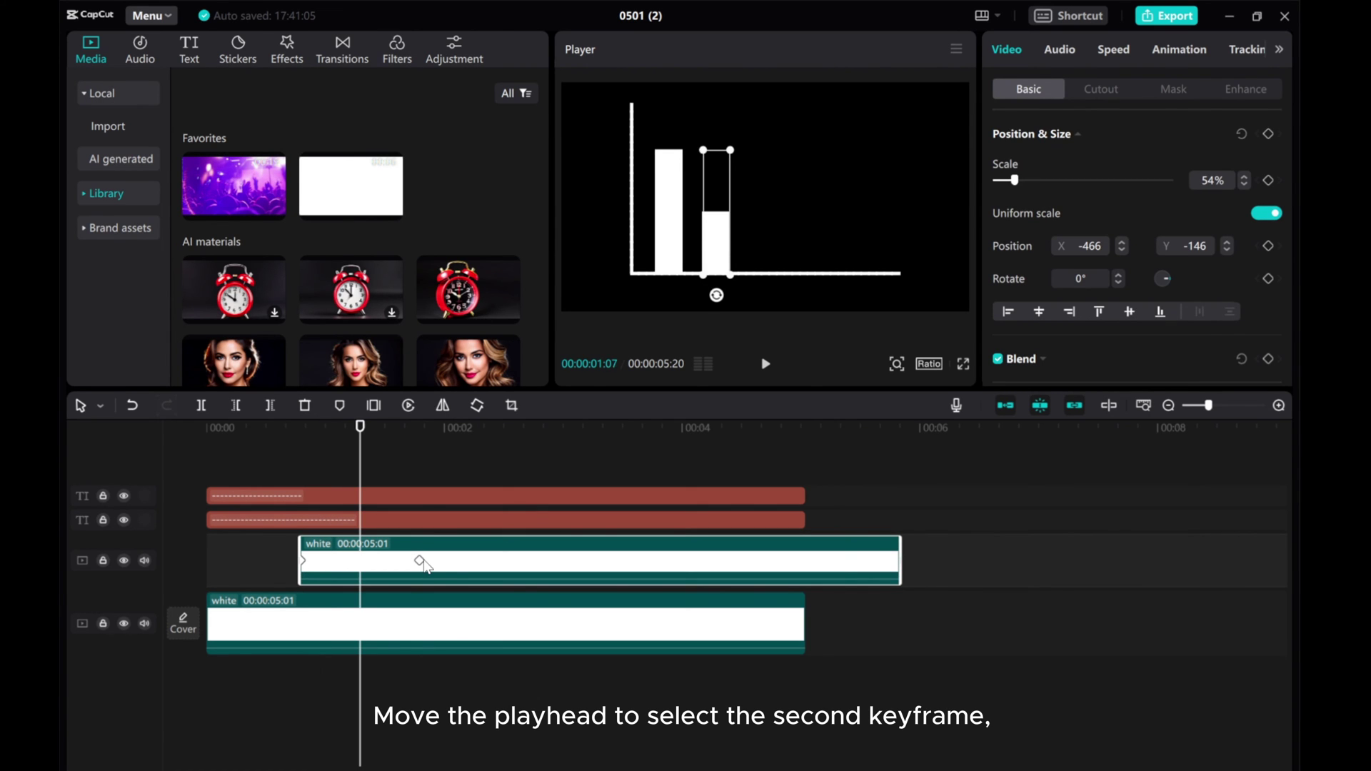
{"action": "left_click", "coordinate": [421, 561]}
{"action": "left_click", "coordinate": [1172, 90]}
{"action": "left_click_drag", "start_coordinate": [761, 157], "coordinate": [706, 207]}
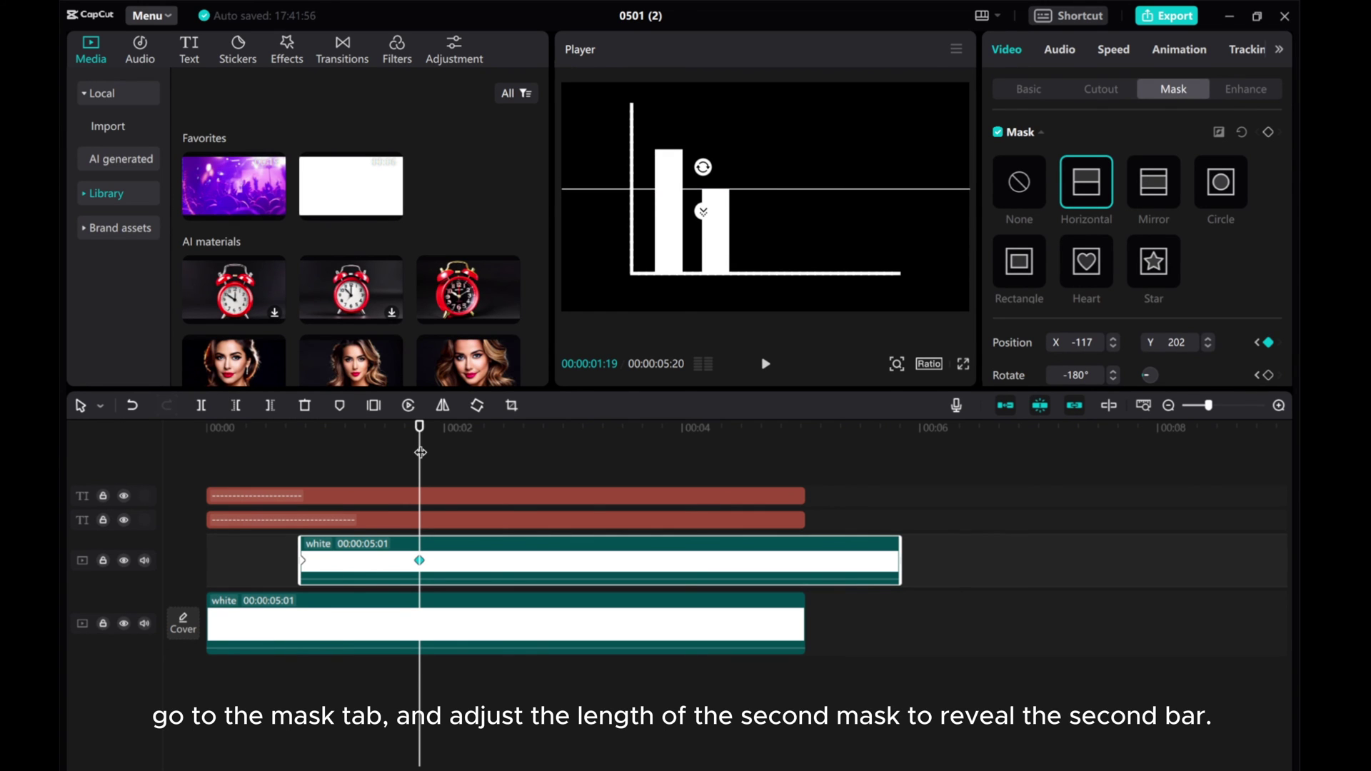
{"action": "left_click_drag", "start_coordinate": [420, 452], "coordinate": [177, 455]}
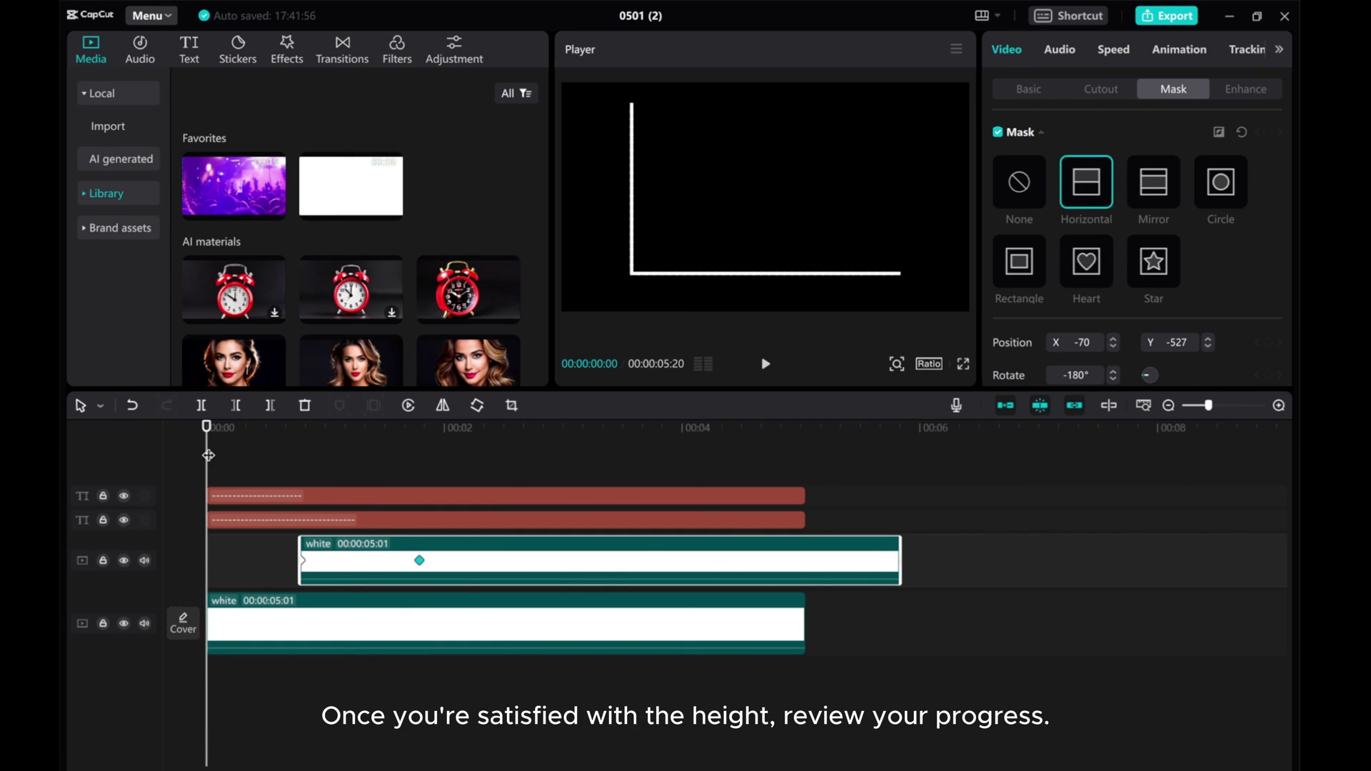
{"action": "left_click", "coordinate": [765, 364]}
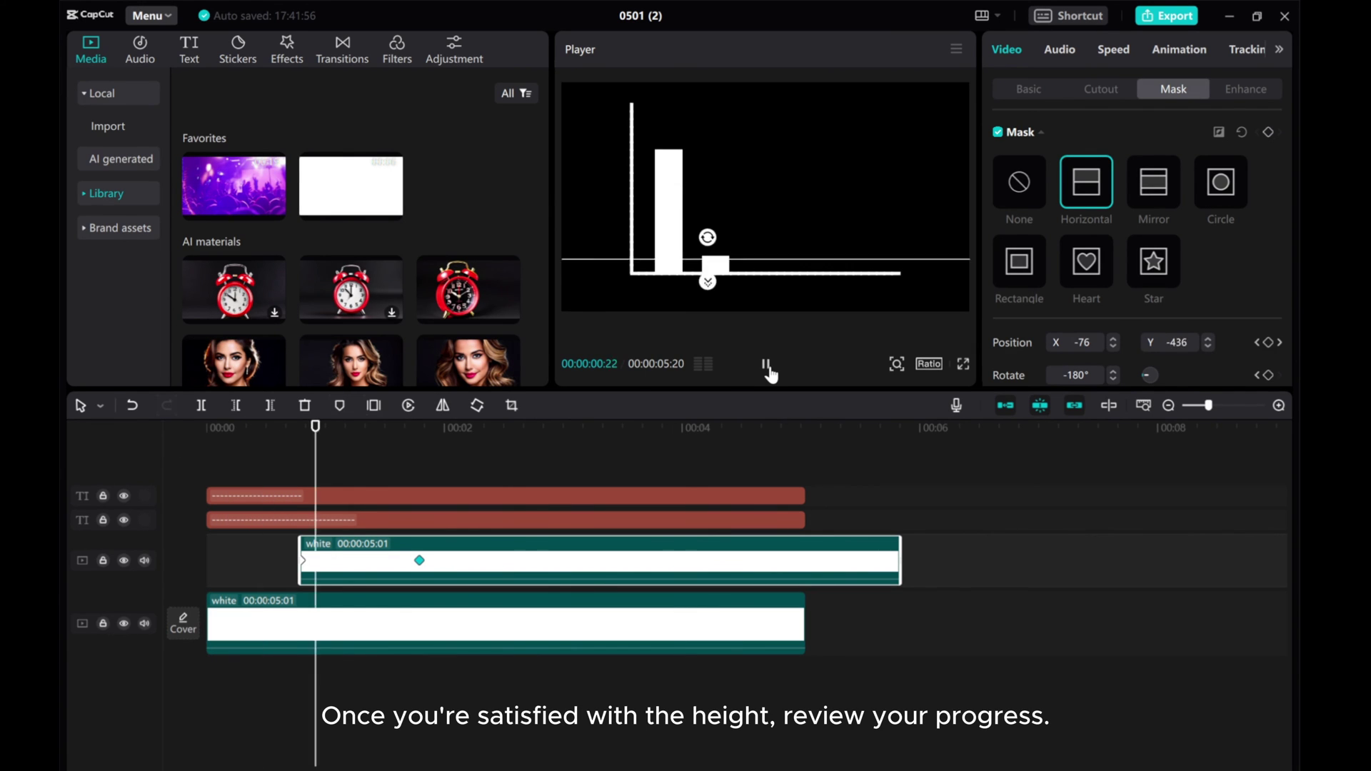
{"action": "left_click", "coordinate": [768, 365]}
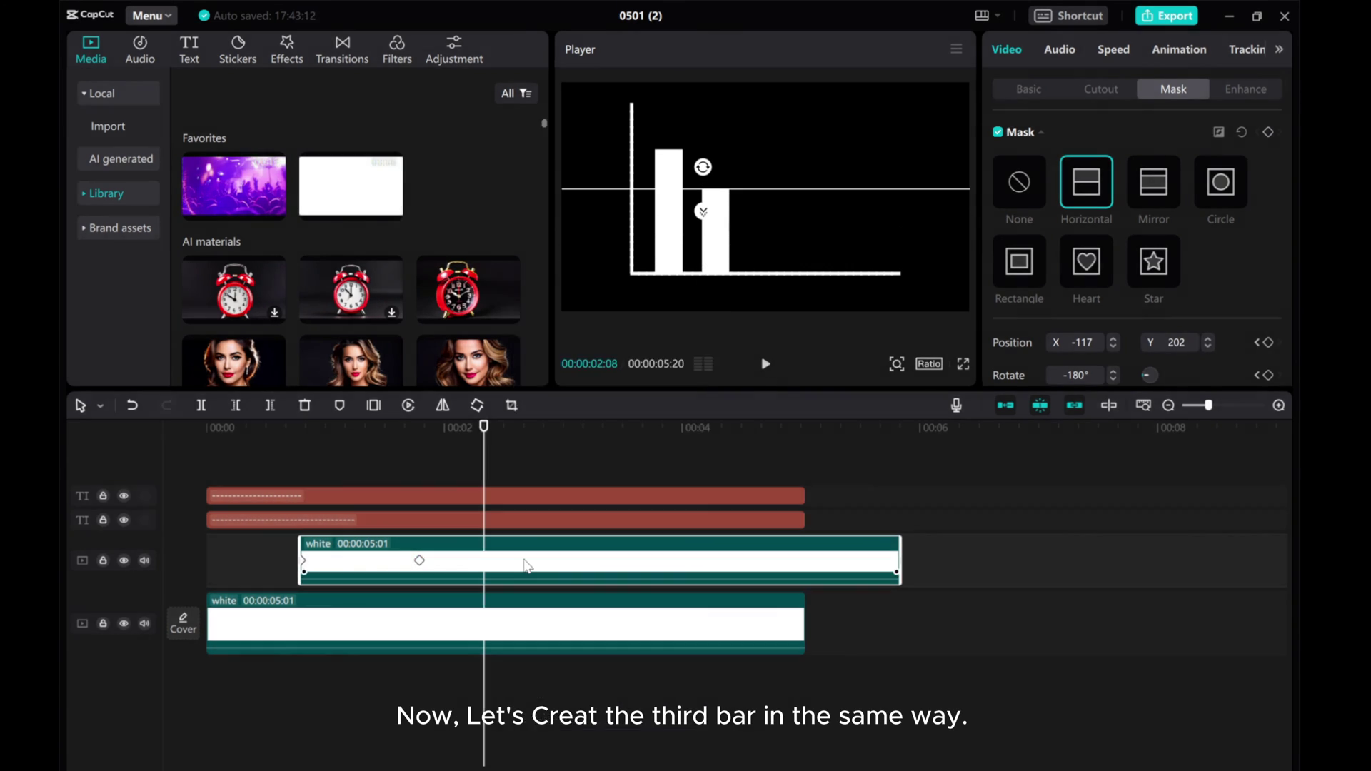
Paste a third bar clip on a new track, starting later, right of the second bar.
{"action": "right_click", "coordinate": [484, 557]}
{"action": "left_click", "coordinate": [499, 346]}
{"action": "left_click", "coordinate": [447, 618]}
{"action": "left_click_drag", "start_coordinate": [446, 475], "coordinate": [410, 475]}
{"action": "left_click_drag", "start_coordinate": [536, 570], "coordinate": [451, 571]}
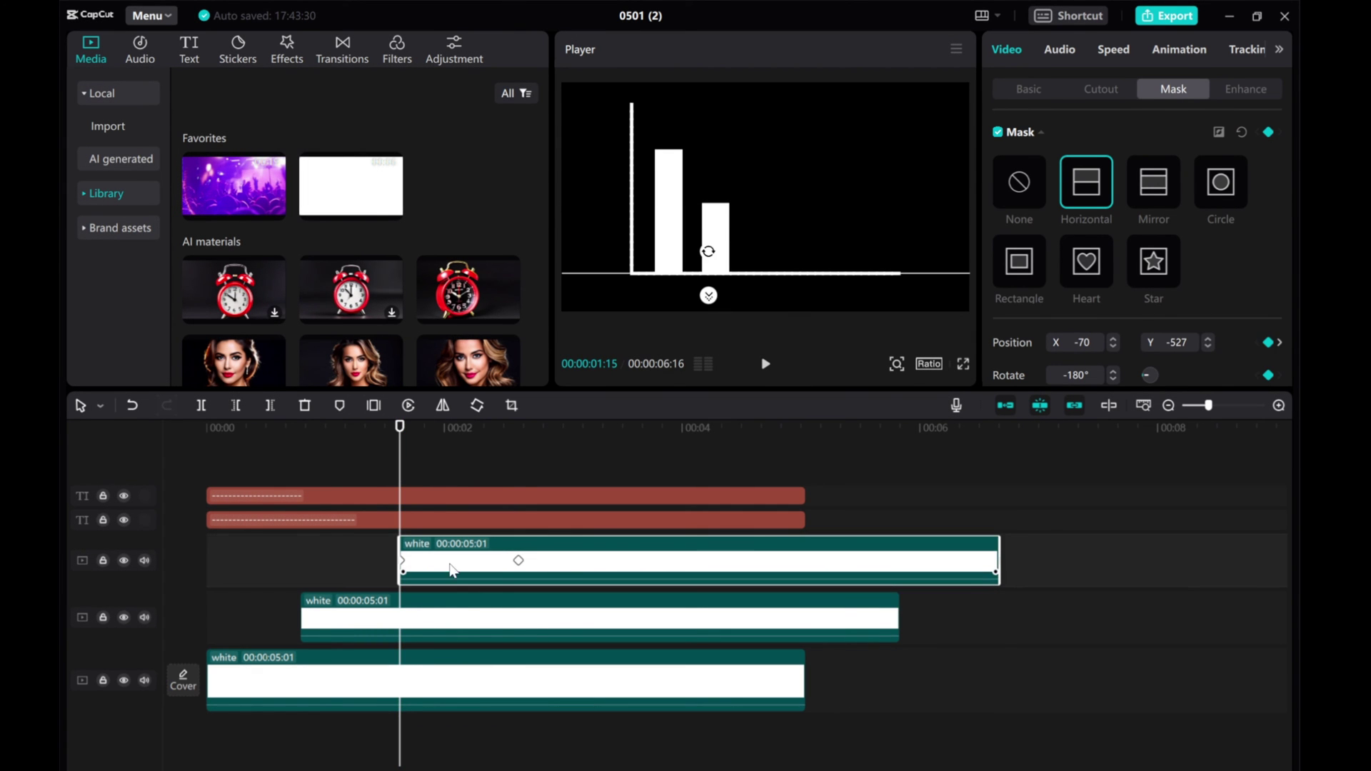
{"action": "left_click", "coordinate": [409, 463]}
{"action": "left_click", "coordinate": [1010, 63]}
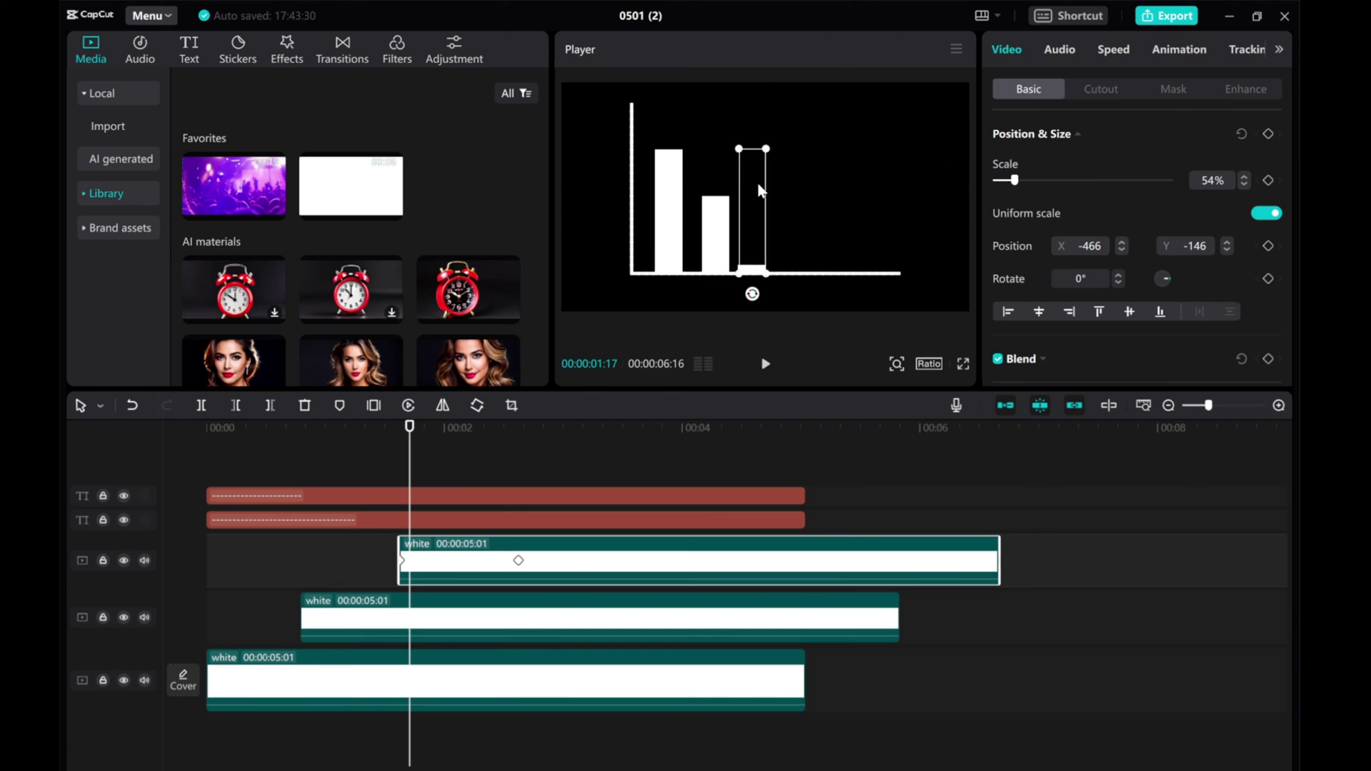
{"action": "mouse_move", "coordinate": [411, 464]}
{"action": "left_mouse_down"}
{"action": "mouse_move", "coordinate": [480, 465]}
{"action": "mouse_move", "coordinate": [511, 545]}
{"action": "left_mouse_up"}
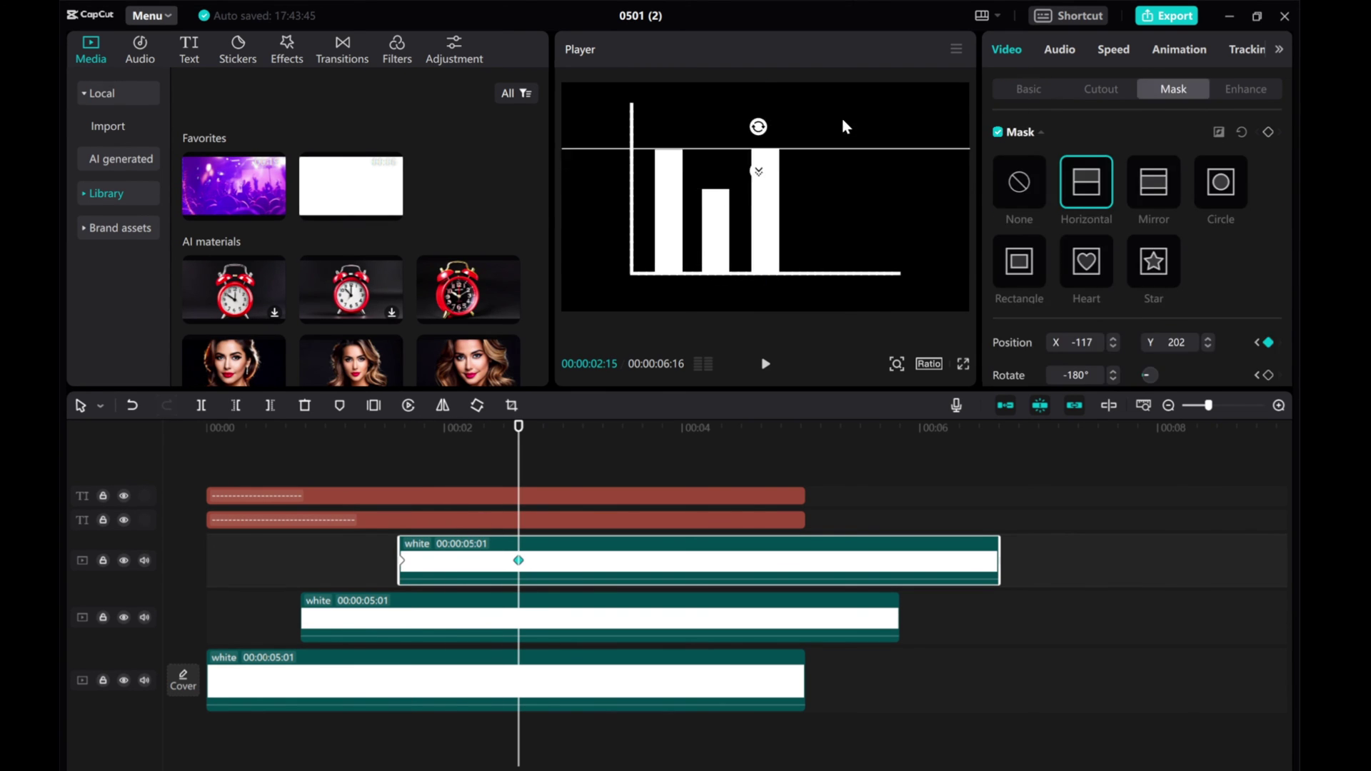
Lower the third bar's mask to make it the shortest, and preview all three bars.
{"action": "left_click_drag", "start_coordinate": [838, 133], "coordinate": [833, 233]}
{"action": "left_click_drag", "start_coordinate": [255, 429], "coordinate": [216, 442]}
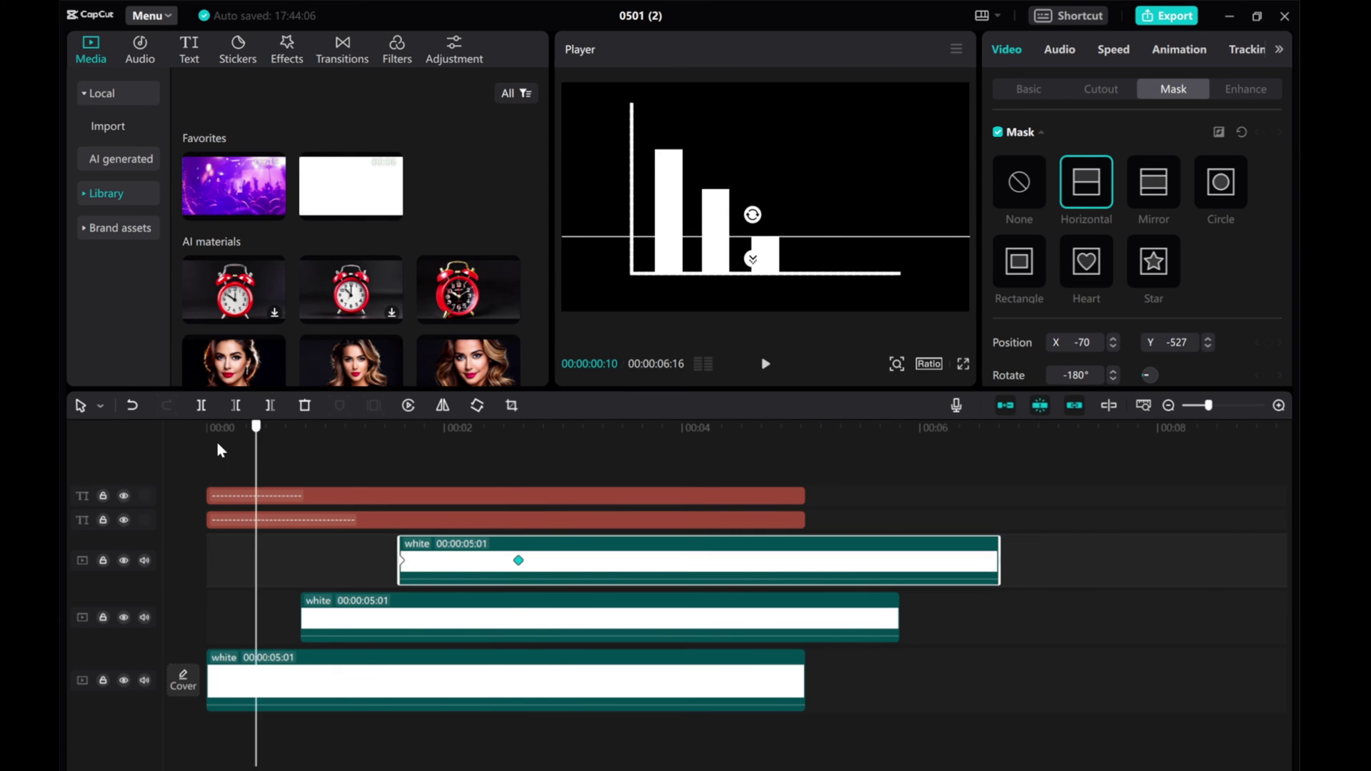
{"action": "left_click", "coordinate": [761, 366]}
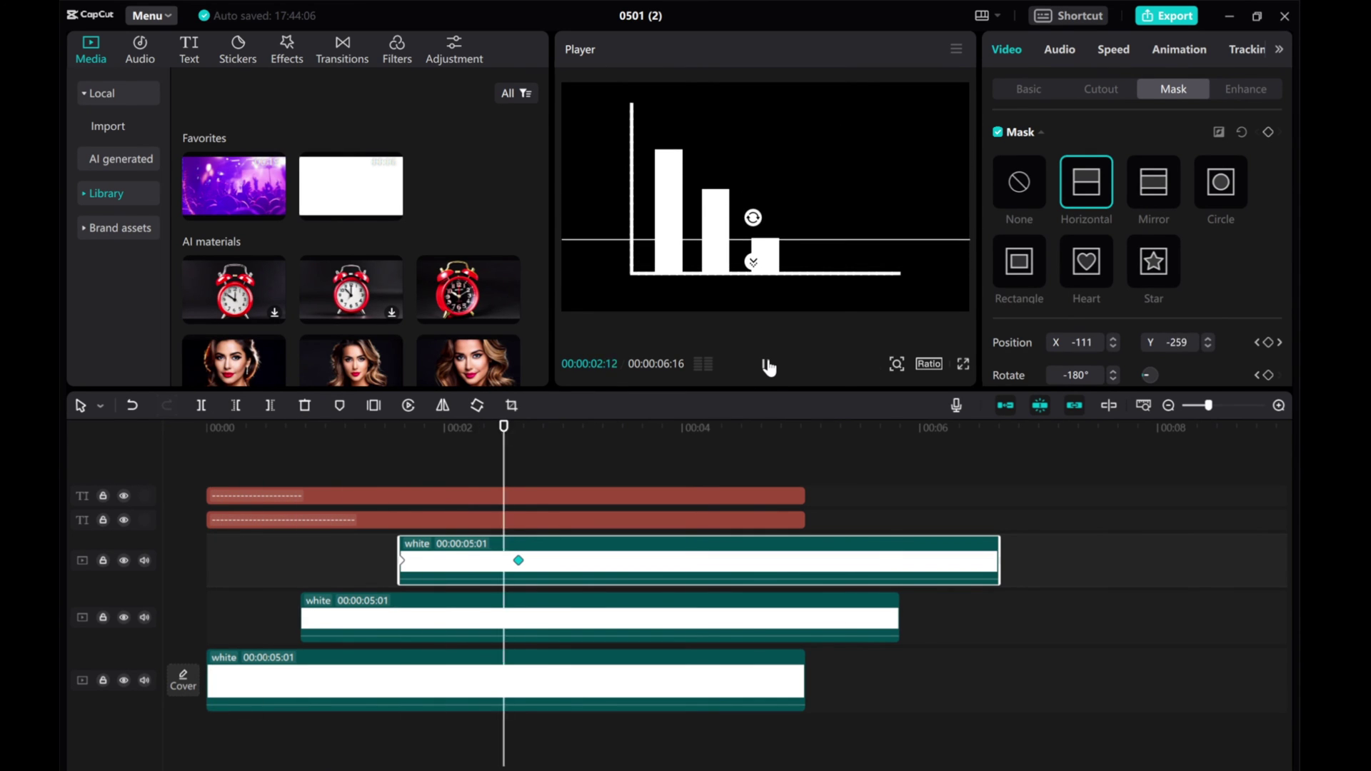
{"action": "left_click", "coordinate": [764, 366]}
Move the third bar's end mask keyframe earlier for faster growth, then replay from the start.
{"action": "left_click_drag", "start_coordinate": [643, 450], "coordinate": [489, 467]}
{"action": "left_click_drag", "start_coordinate": [519, 561], "coordinate": [493, 560]}
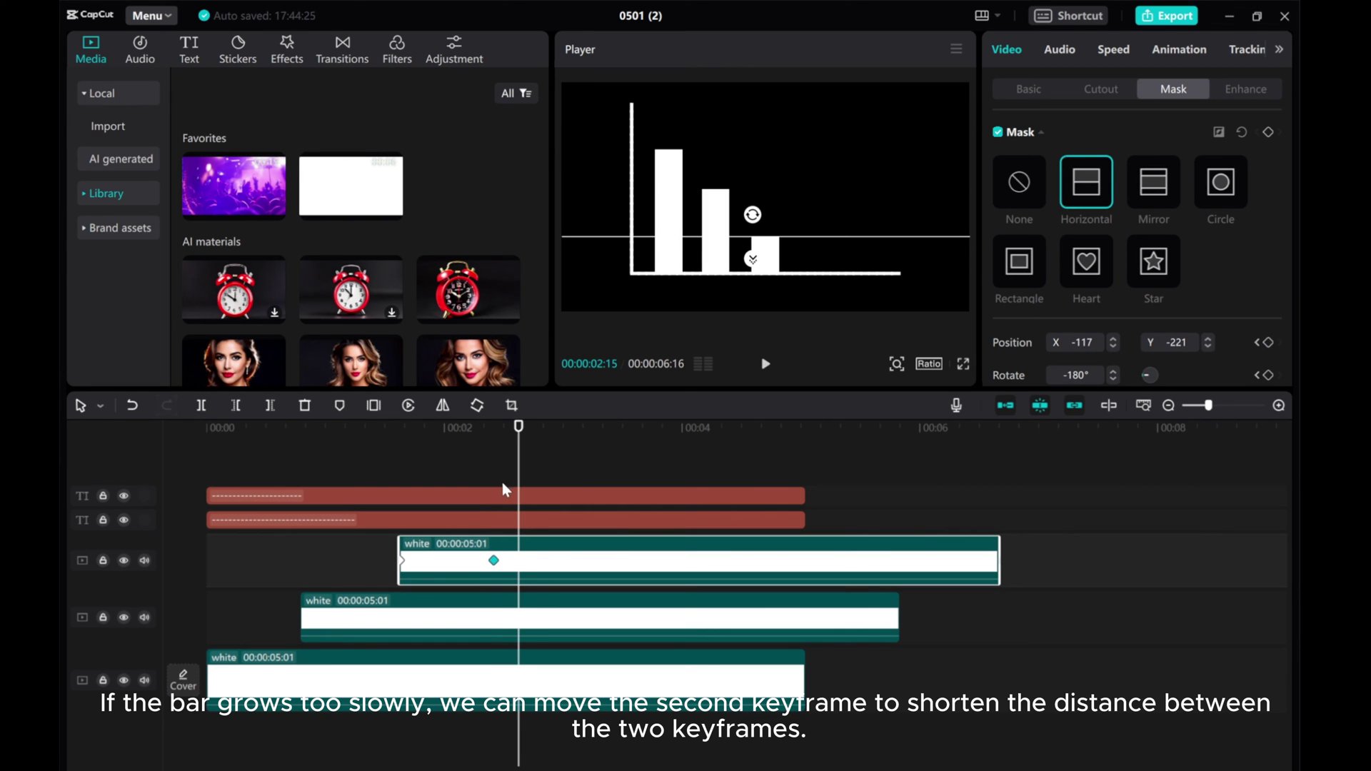
{"action": "left_click_drag", "start_coordinate": [523, 471], "coordinate": [209, 471]}
{"action": "left_click", "coordinate": [765, 364]}
{"action": "left_click", "coordinate": [765, 365]}
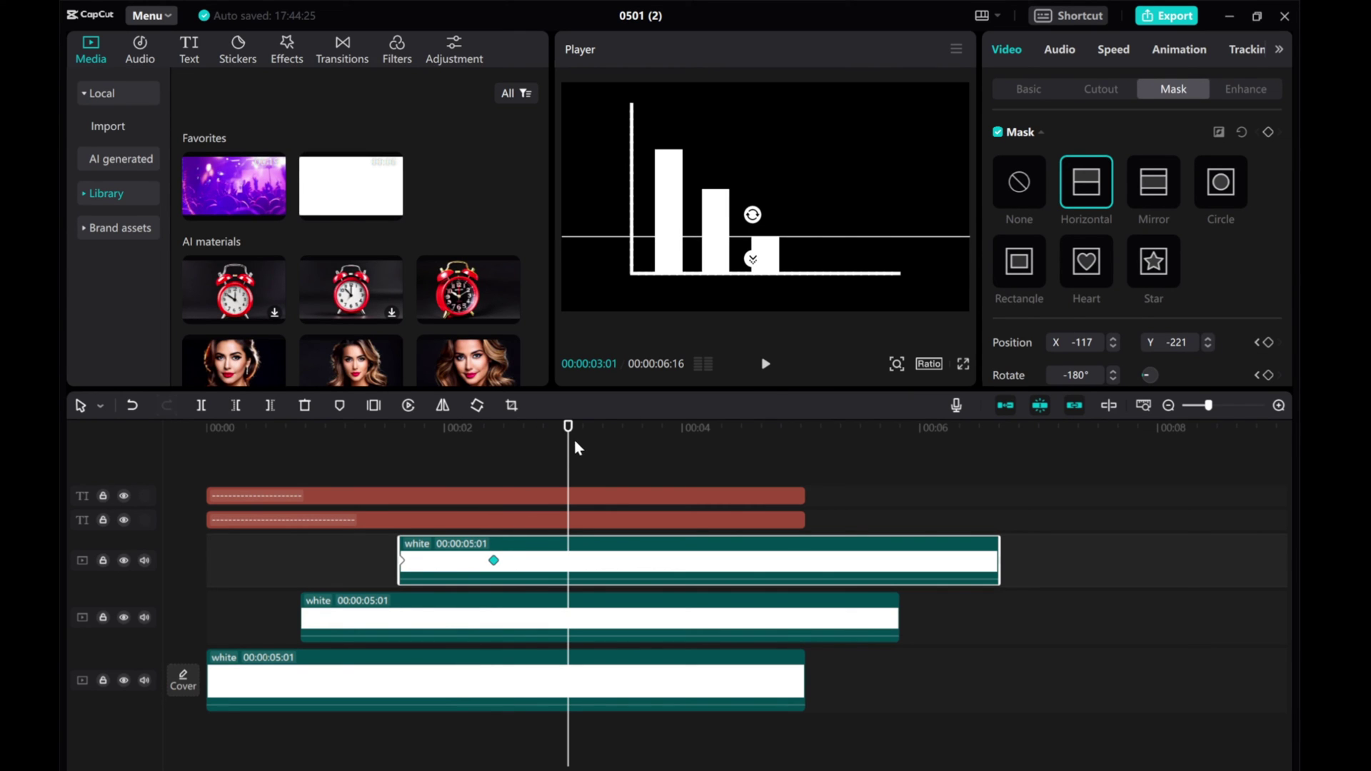
{"action": "left_click_drag", "start_coordinate": [568, 430], "coordinate": [59, 424]}
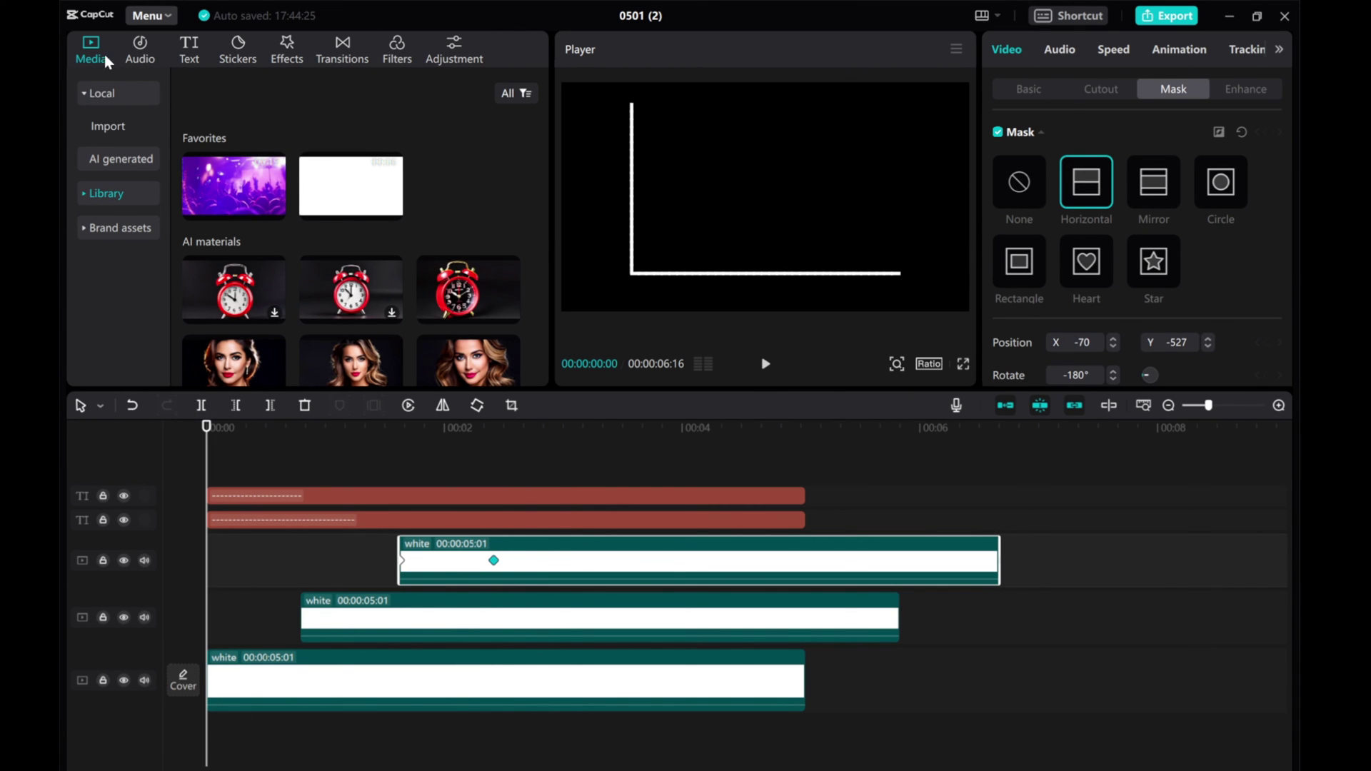
Add a Default text clip, replace its text with '2024' and set font size 7.
{"action": "left_click", "coordinate": [190, 48]}
{"action": "mouse_move", "coordinate": [220, 184]}
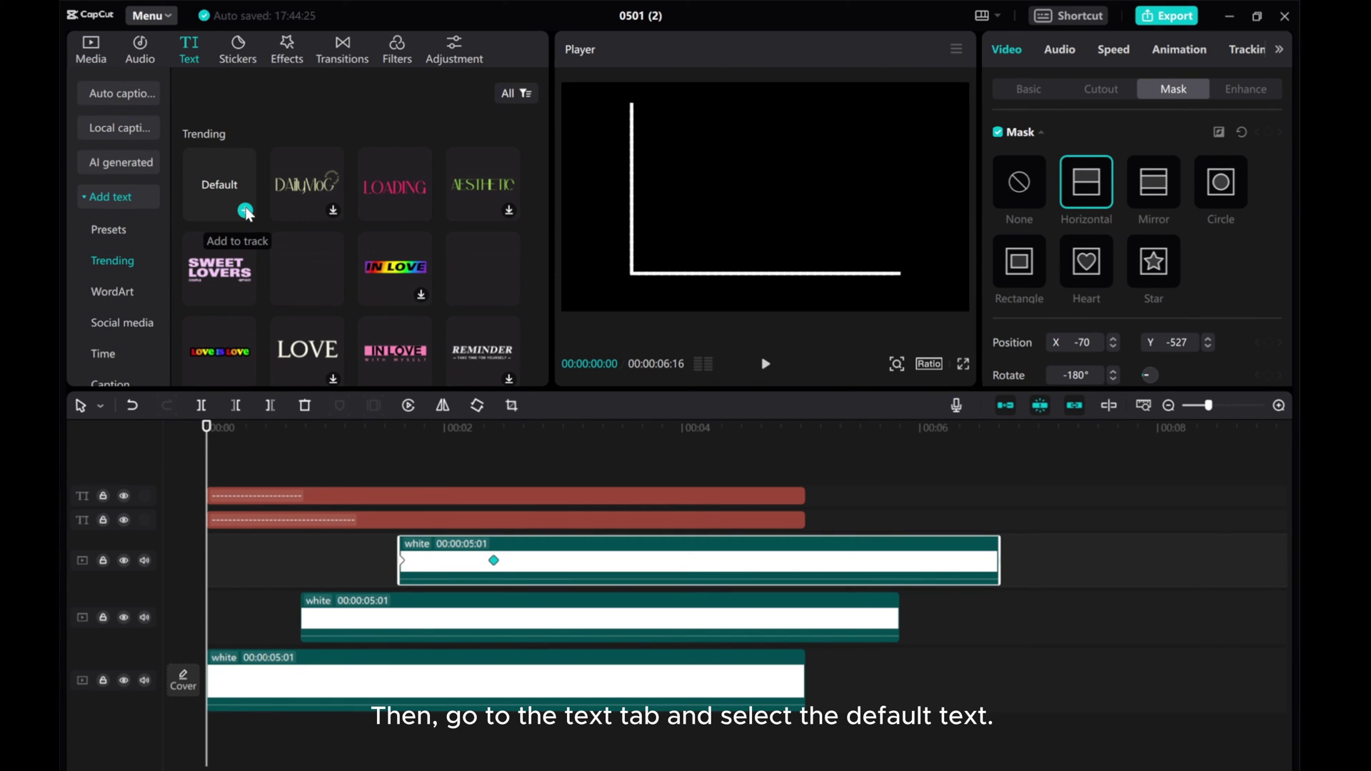
{"action": "left_click", "coordinate": [246, 211]}
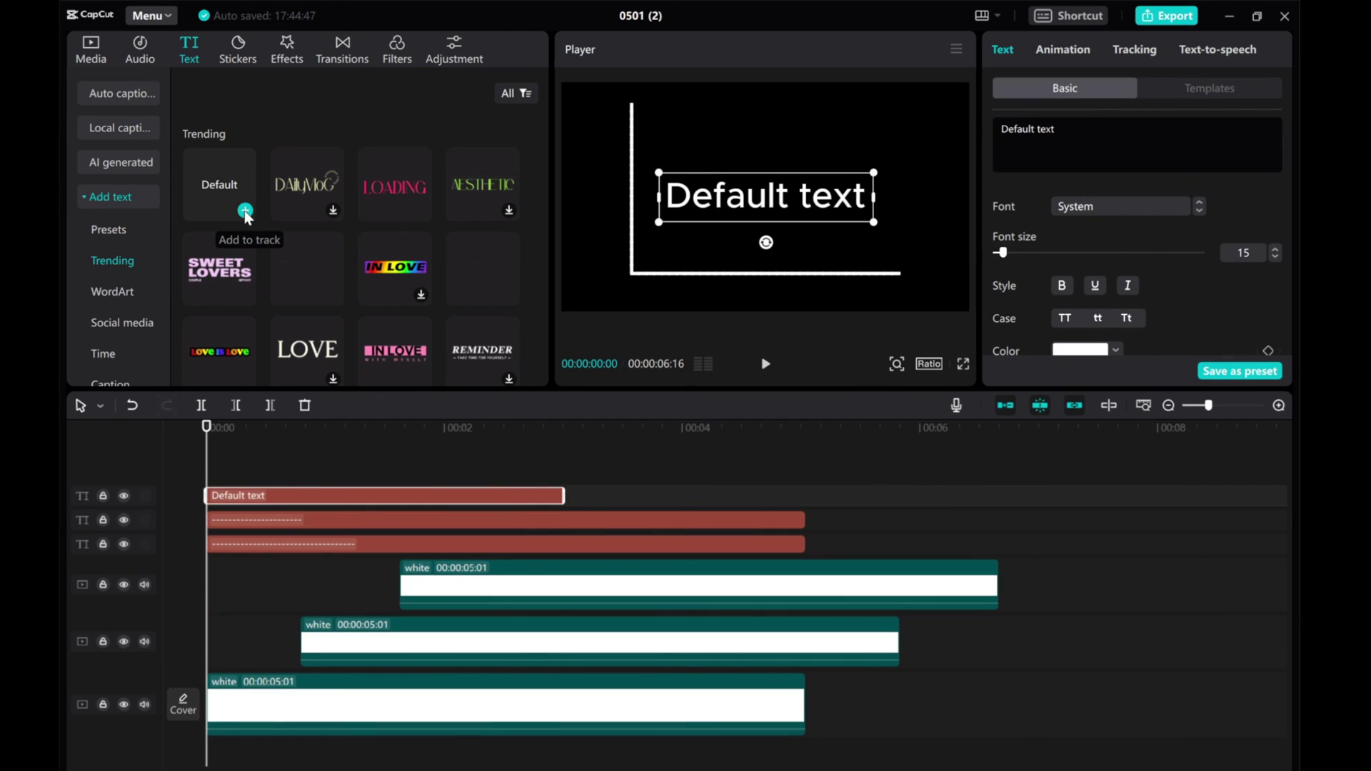
{"action": "left_click_drag", "start_coordinate": [1094, 129], "coordinate": [986, 117]}
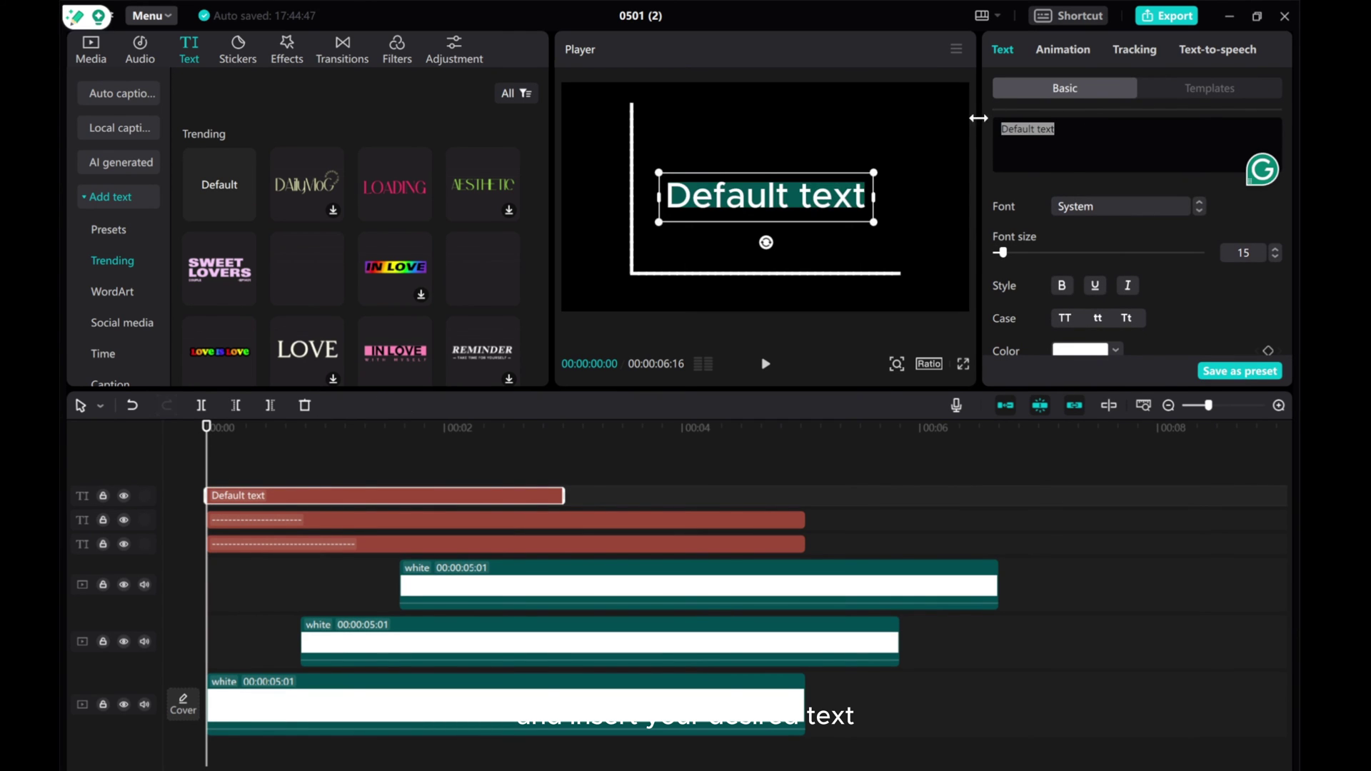
{"action": "type", "text": "2024"}
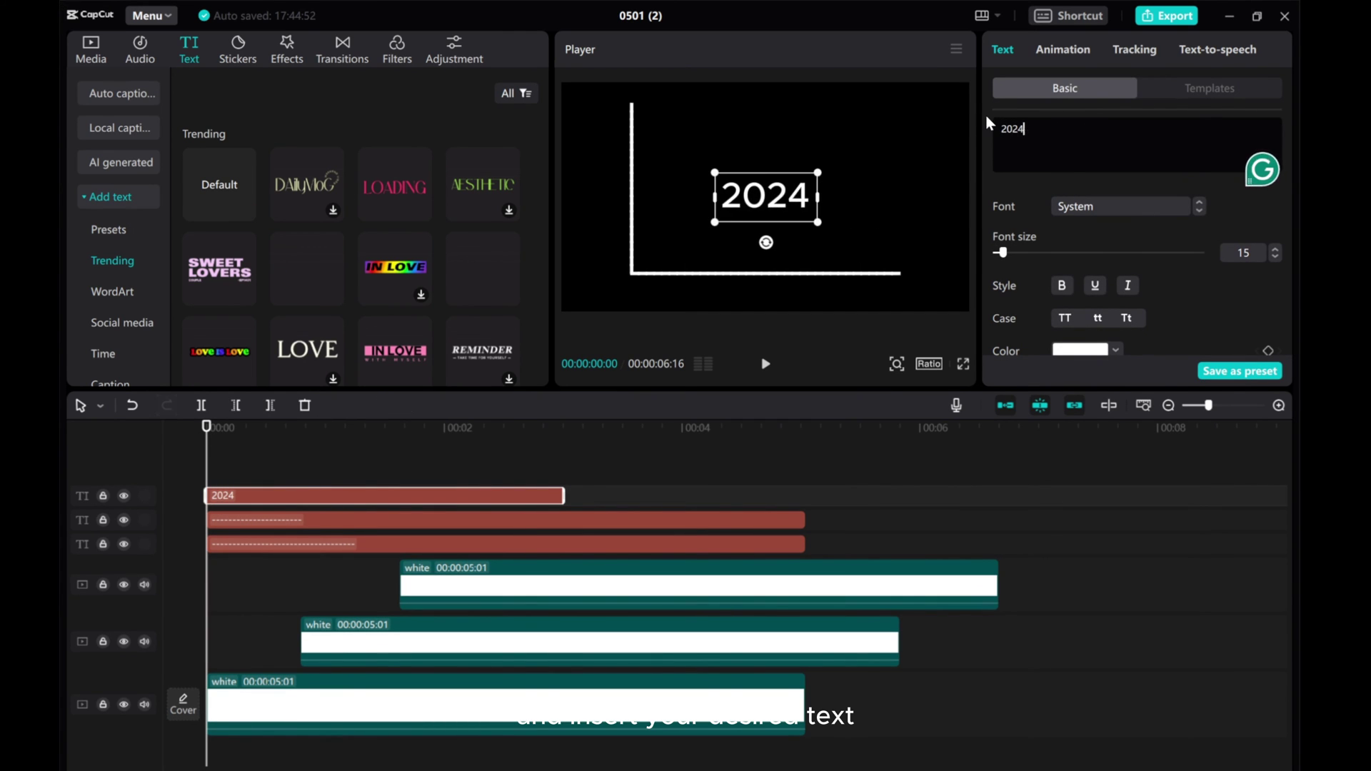
{"action": "left_click", "coordinate": [1276, 257]}
{"action": "left_click", "coordinate": [1276, 257]}
Place the 2024 label at the axes corner and extend its clip to 5:01.
{"action": "left_click_drag", "start_coordinate": [765, 196], "coordinate": [656, 277]}
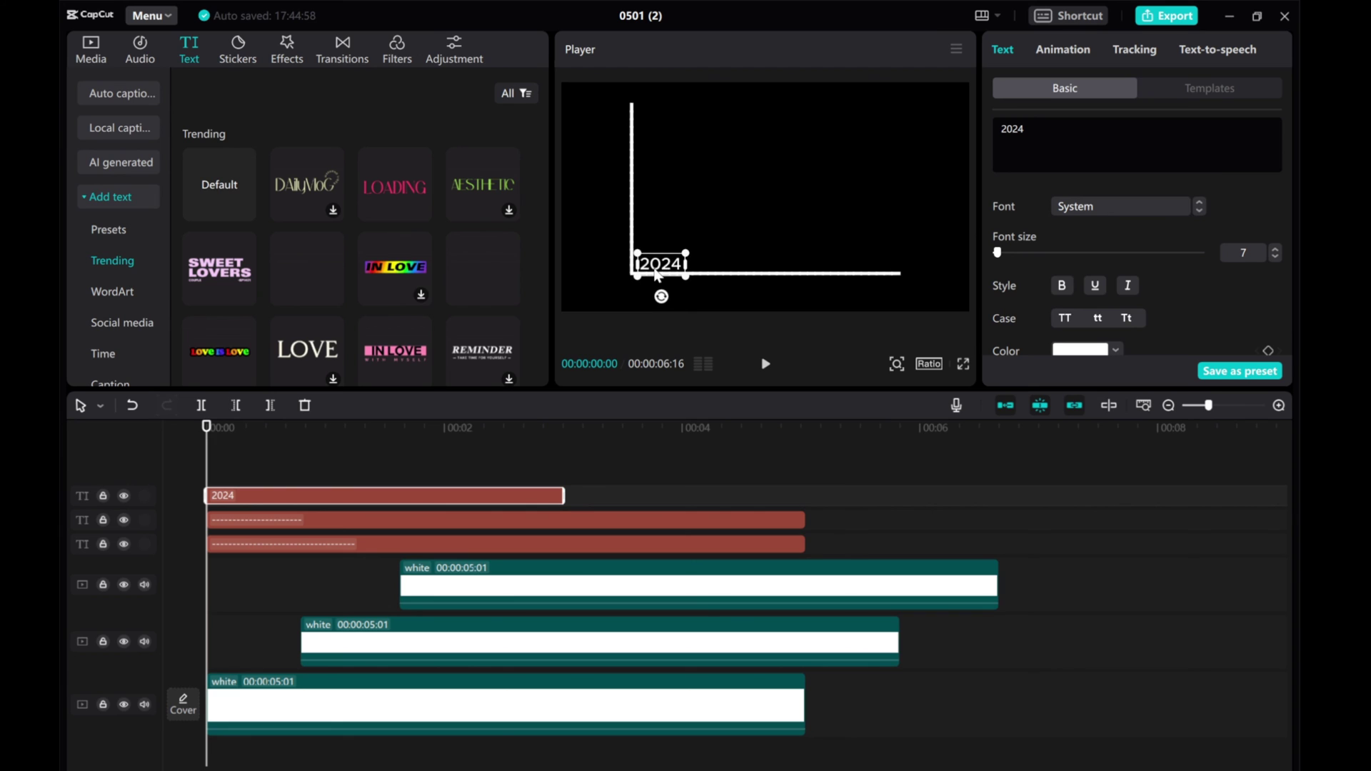
{"action": "left_click_drag", "start_coordinate": [210, 447], "coordinate": [216, 446]}
{"action": "left_click_drag", "start_coordinate": [649, 266], "coordinate": [656, 267]}
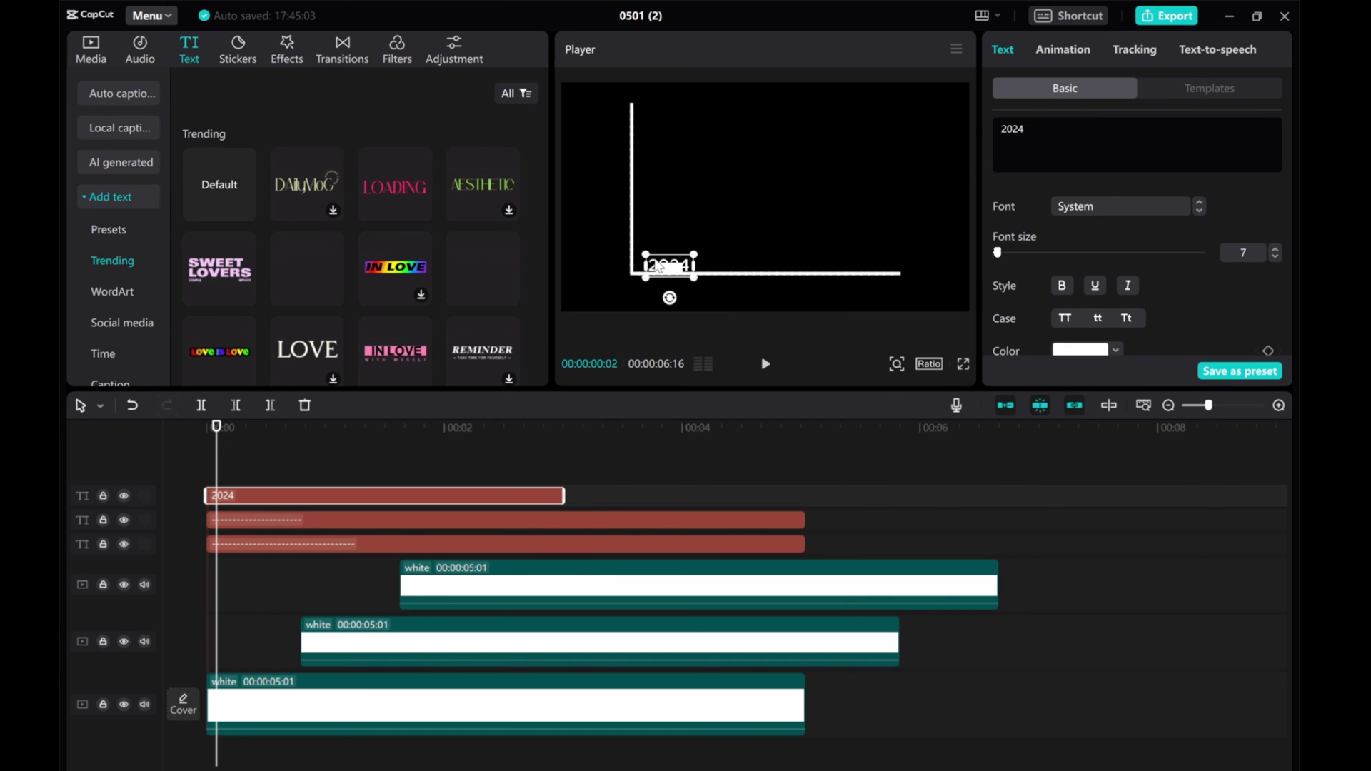
{"action": "left_click_drag", "start_coordinate": [215, 462], "coordinate": [173, 464]}
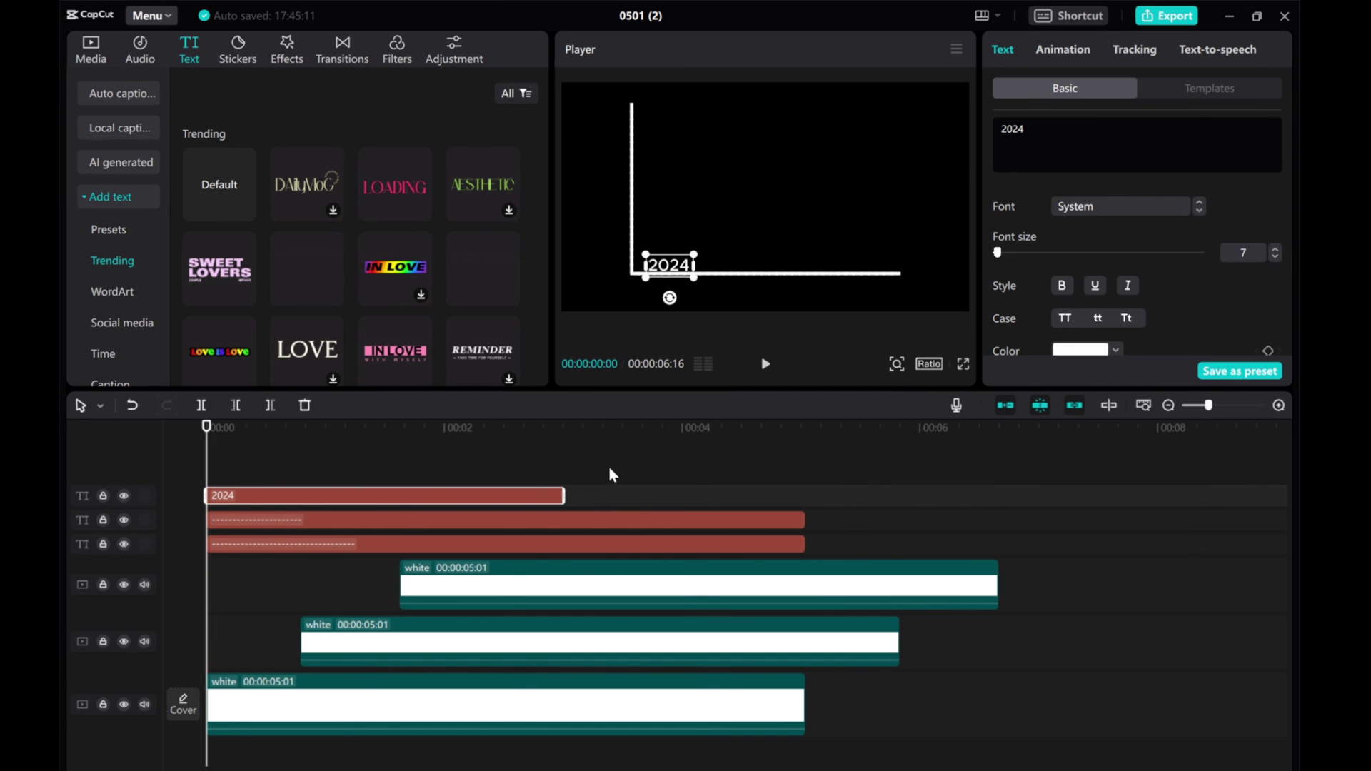
{"action": "left_click_drag", "start_coordinate": [562, 493], "coordinate": [805, 499]}
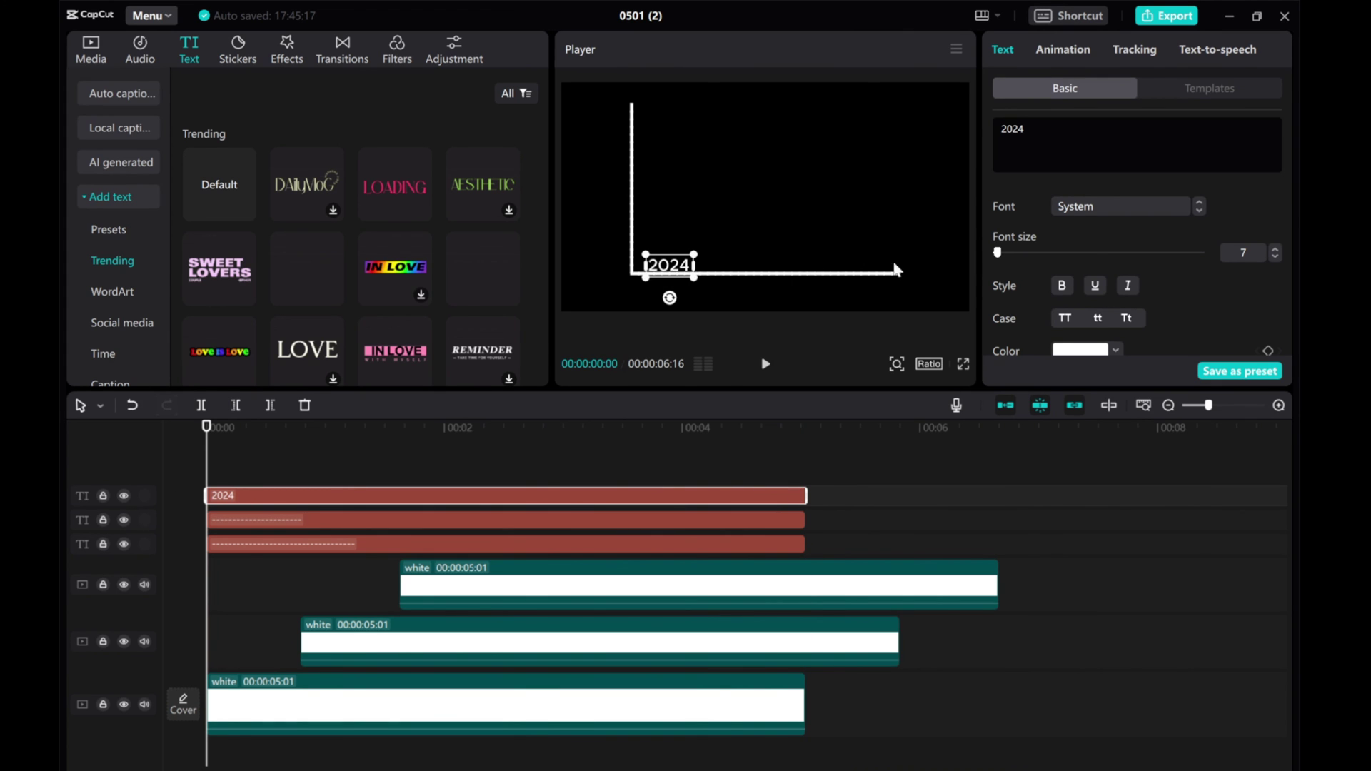
{"action": "scroll", "coordinate": [1064, 250], "scroll_direction": "down", "scroll_amount": 2}
{"action": "scroll", "coordinate": [1064, 250], "scroll_direction": "down", "scroll_amount": 2}
{"action": "scroll", "coordinate": [1063, 250], "scroll_direction": "down", "scroll_amount": 1}
Keyframe the label's position at 0s, then raise it above the first bar at one second.
{"action": "left_click", "coordinate": [1268, 209]}
{"action": "left_click", "coordinate": [301, 706]}
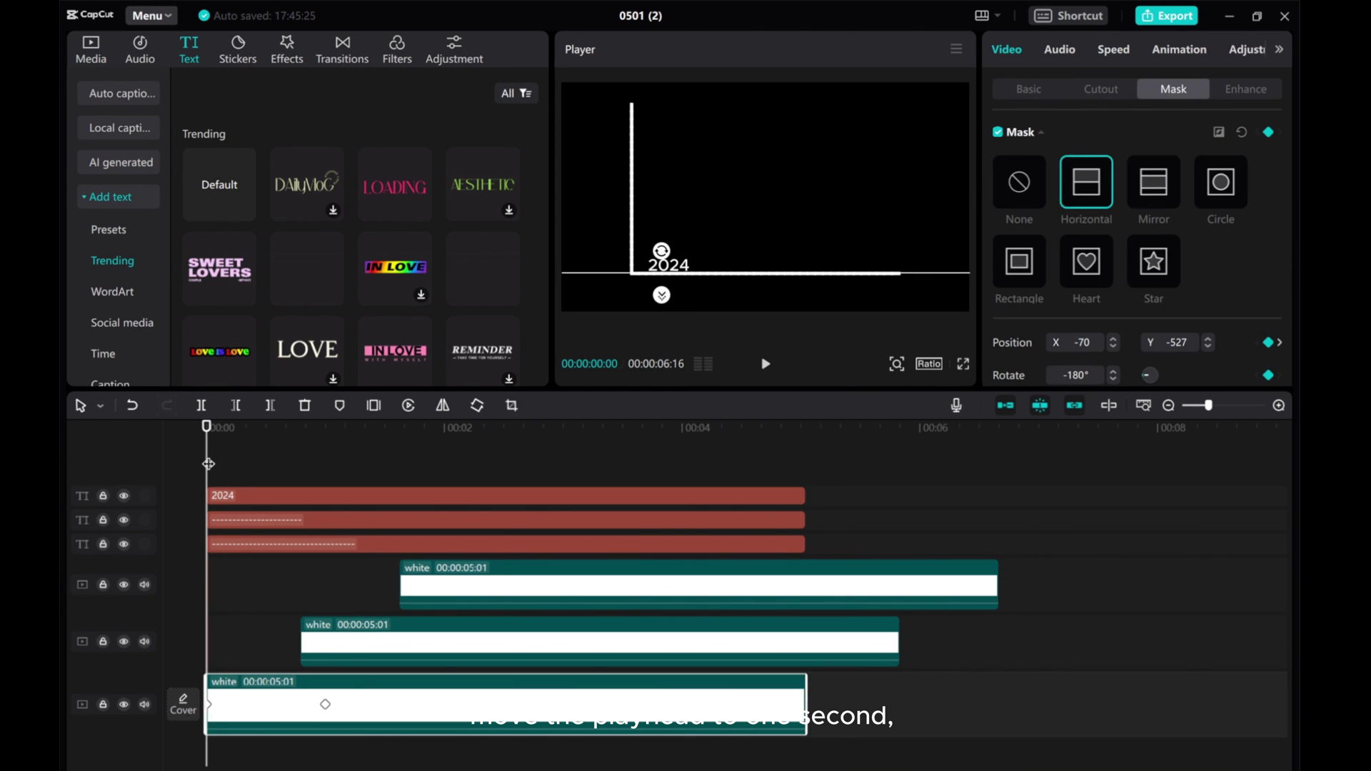
{"action": "left_click_drag", "start_coordinate": [208, 463], "coordinate": [324, 471]}
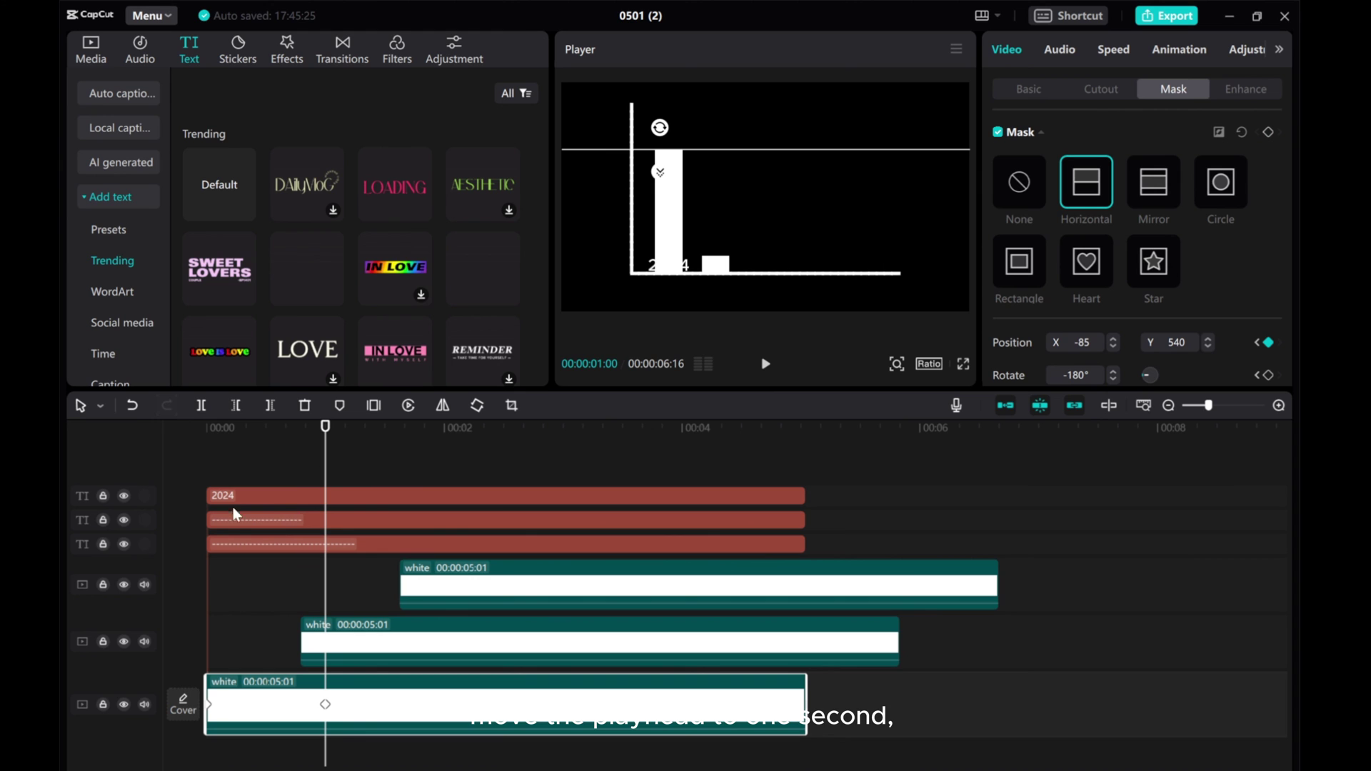
{"action": "left_click", "coordinate": [265, 498]}
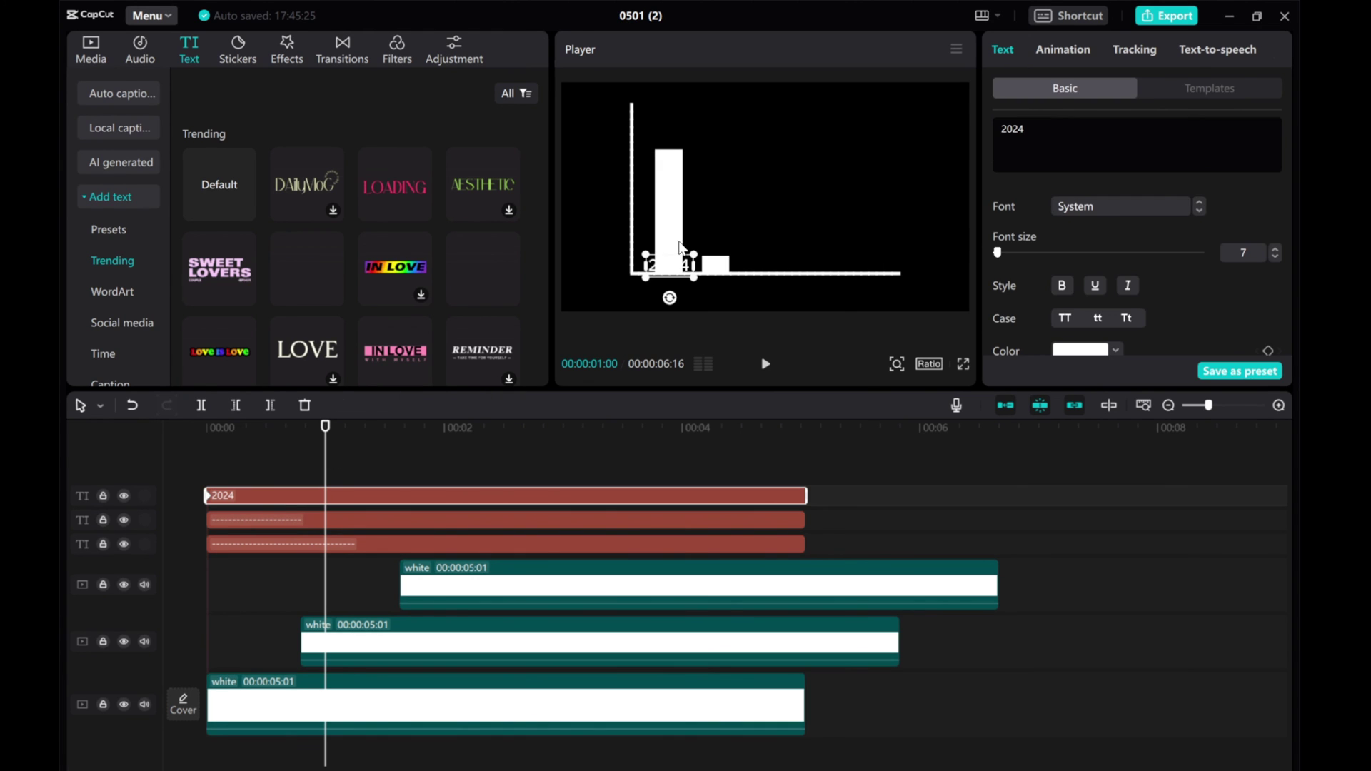
{"action": "left_click", "coordinate": [360, 723]}
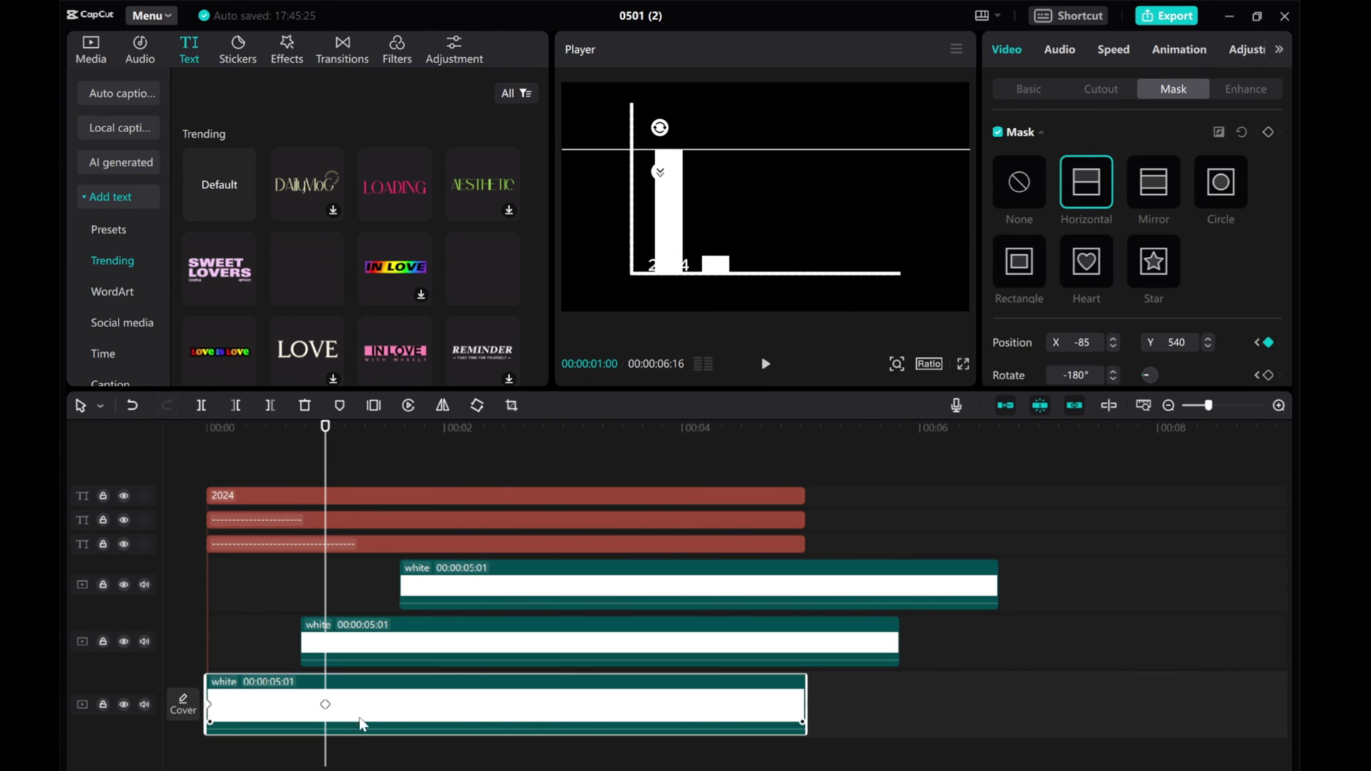
{"action": "left_click", "coordinate": [261, 499]}
{"action": "left_click_drag", "start_coordinate": [649, 267], "coordinate": [654, 147]}
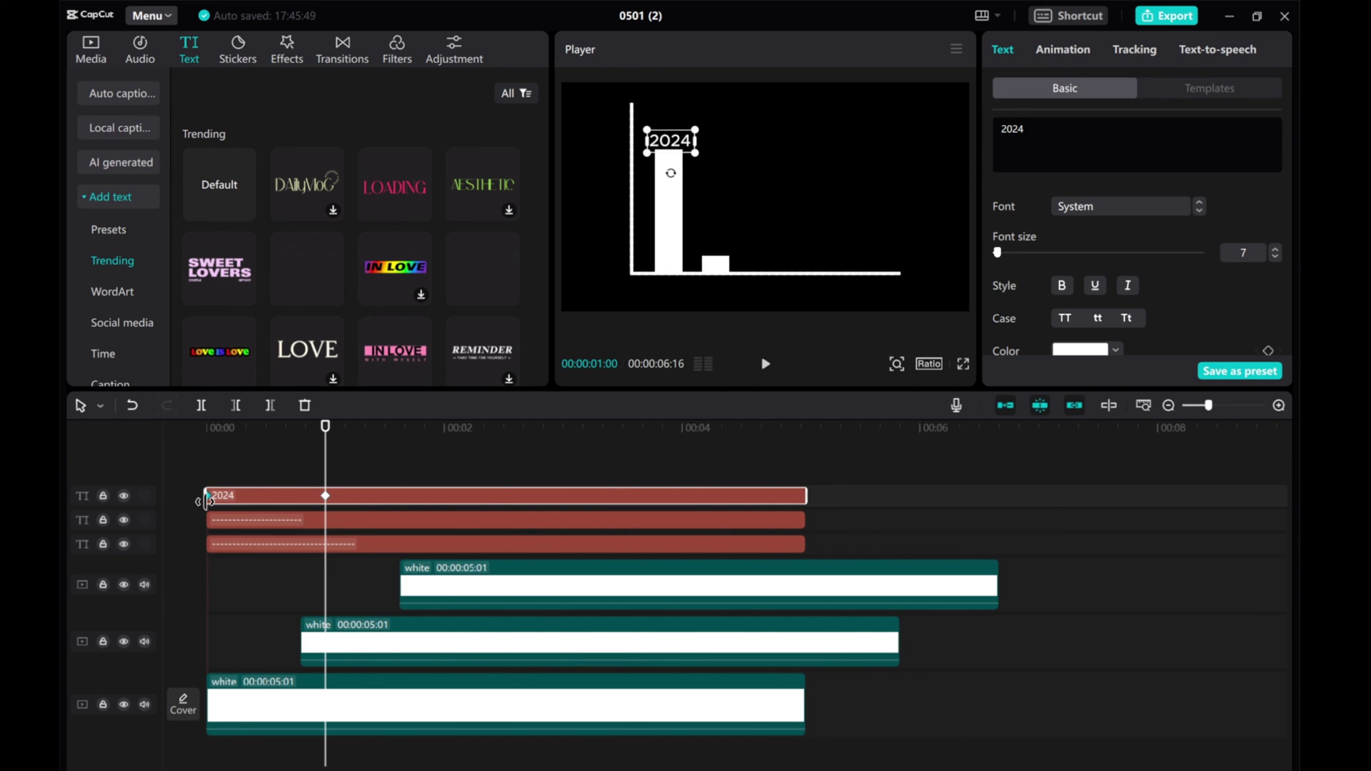
{"action": "scroll", "coordinate": [1186, 247], "scroll_direction": "down", "scroll_amount": 5}
{"action": "scroll", "coordinate": [1173, 278], "scroll_direction": "down", "scroll_amount": 3}
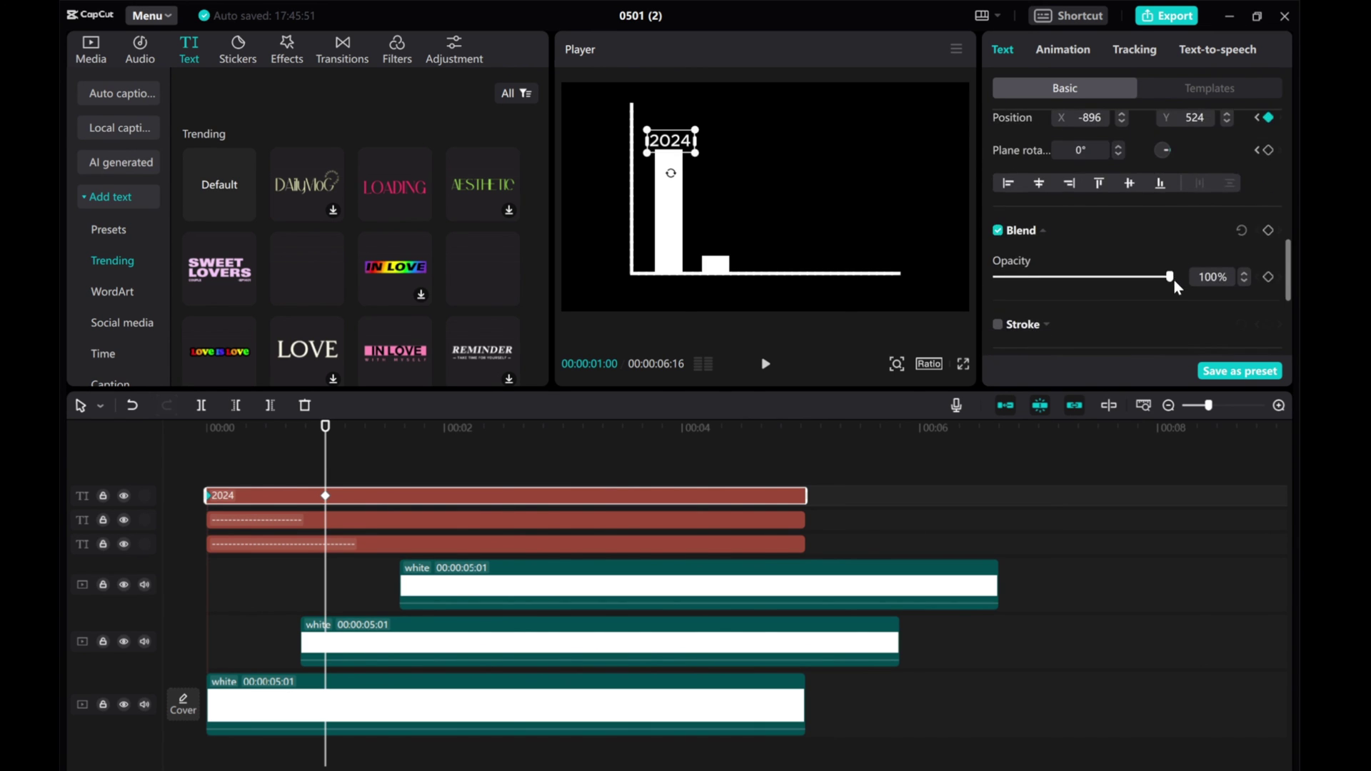
{"action": "scroll", "coordinate": [1172, 278], "scroll_direction": "up", "scroll_amount": 1}
Set the label's one-second X position to -909 and check it mid-rise.
{"action": "left_click", "coordinate": [1257, 180]}
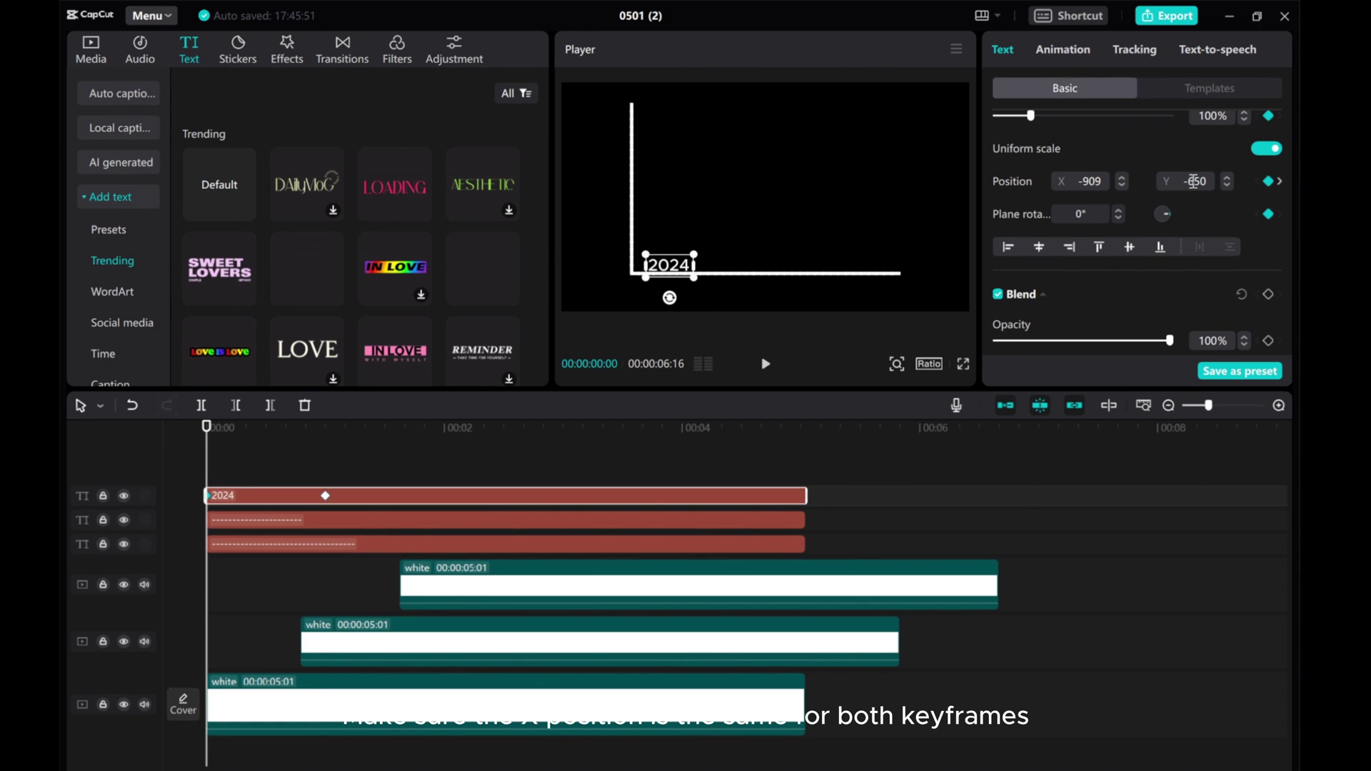
{"action": "left_click", "coordinate": [1279, 181]}
{"action": "left_click_drag", "start_coordinate": [1085, 185], "coordinate": [1103, 187]}
{"action": "type", "text": "9"}
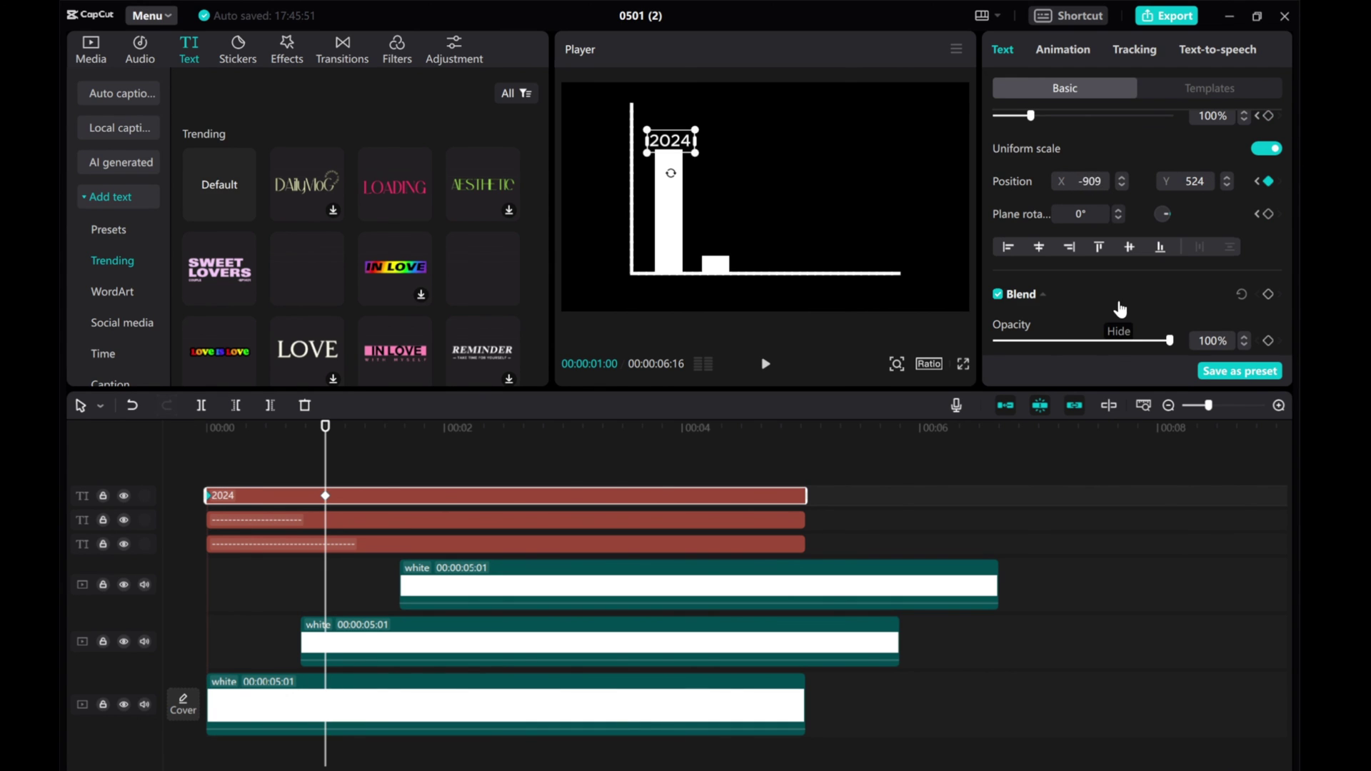
{"action": "left_click_drag", "start_coordinate": [326, 428], "coordinate": [311, 432]}
From the start of the video, give the 2024 label a Fade In entrance lasting 0.6s.
{"action": "key", "text": "Up"}
{"action": "left_click", "coordinate": [259, 504]}
{"action": "left_click", "coordinate": [1060, 54]}
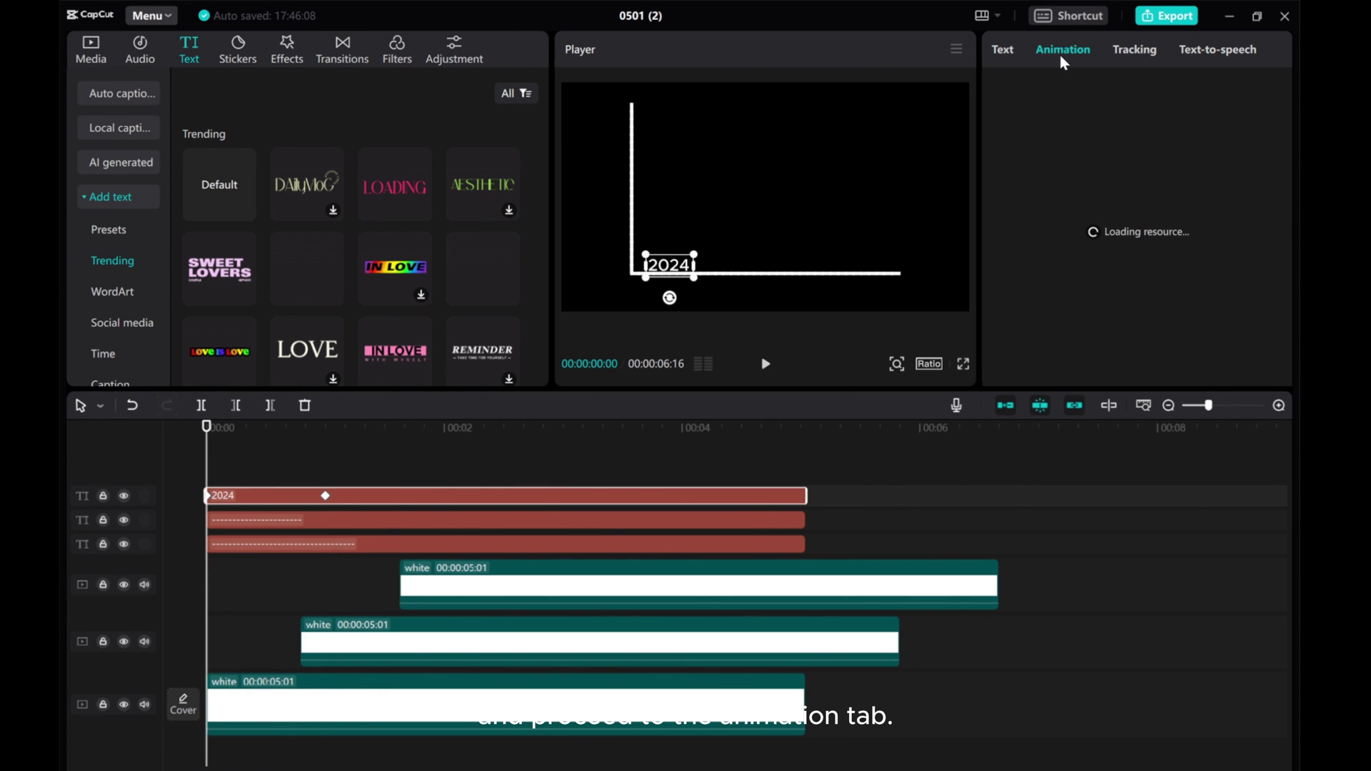
{"action": "scroll", "coordinate": [1082, 190], "scroll_direction": "down", "scroll_amount": 1}
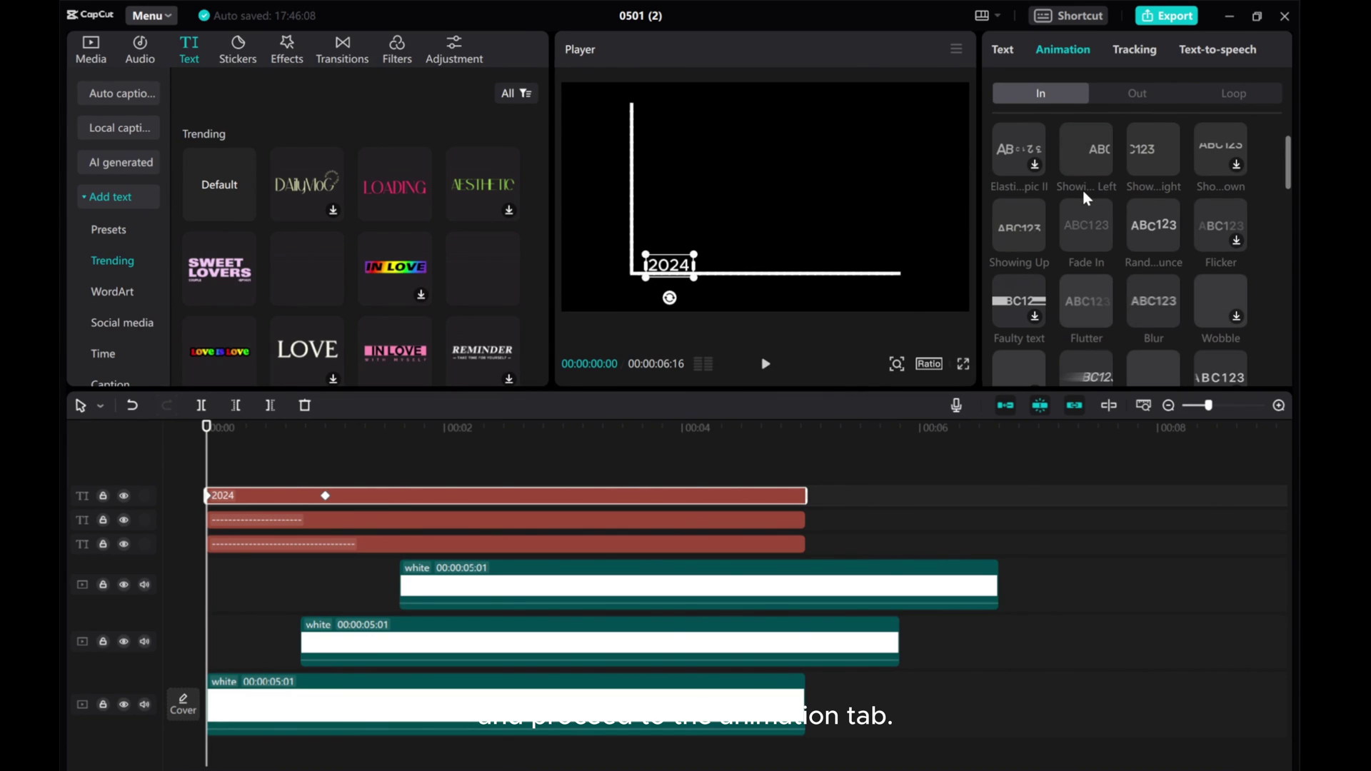
{"action": "left_click", "coordinate": [1087, 224]}
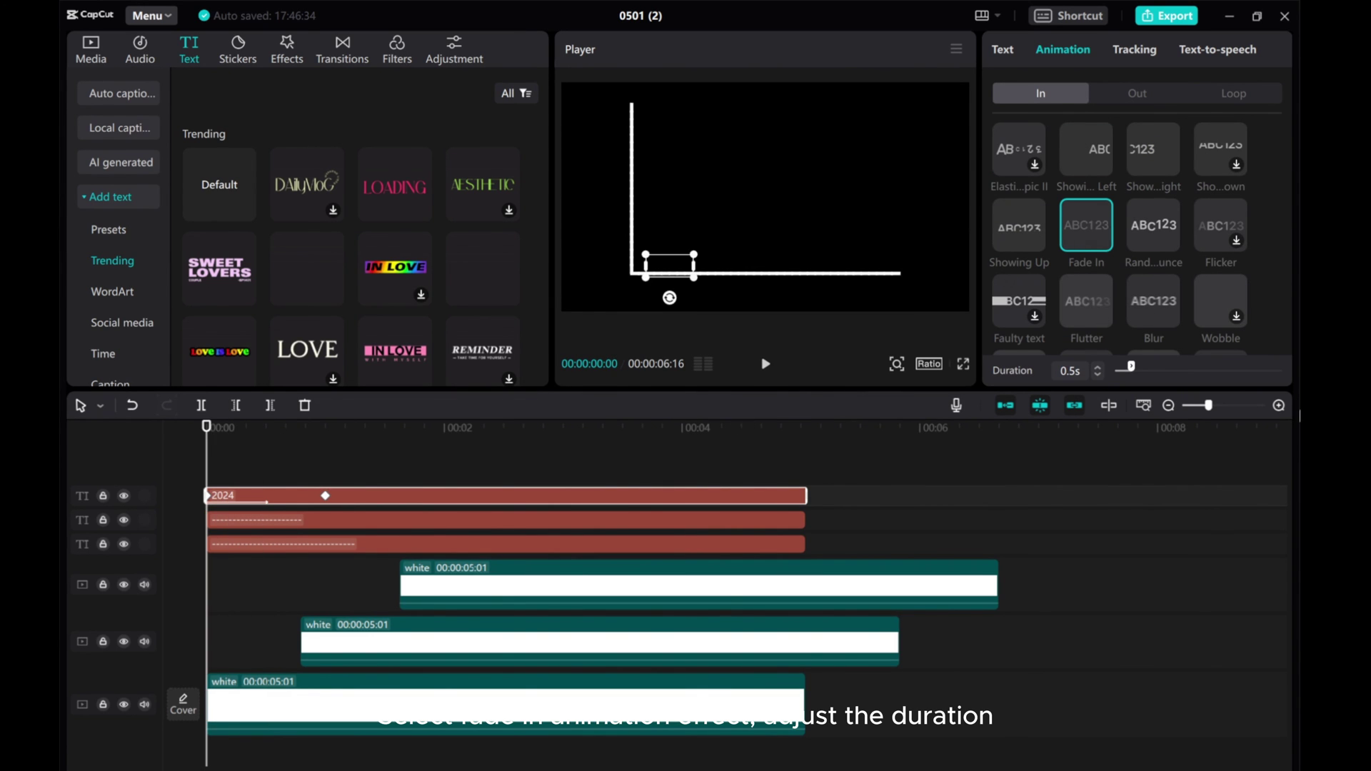
{"action": "left_click", "coordinate": [1096, 367]}
{"action": "left_click", "coordinate": [1097, 366]}
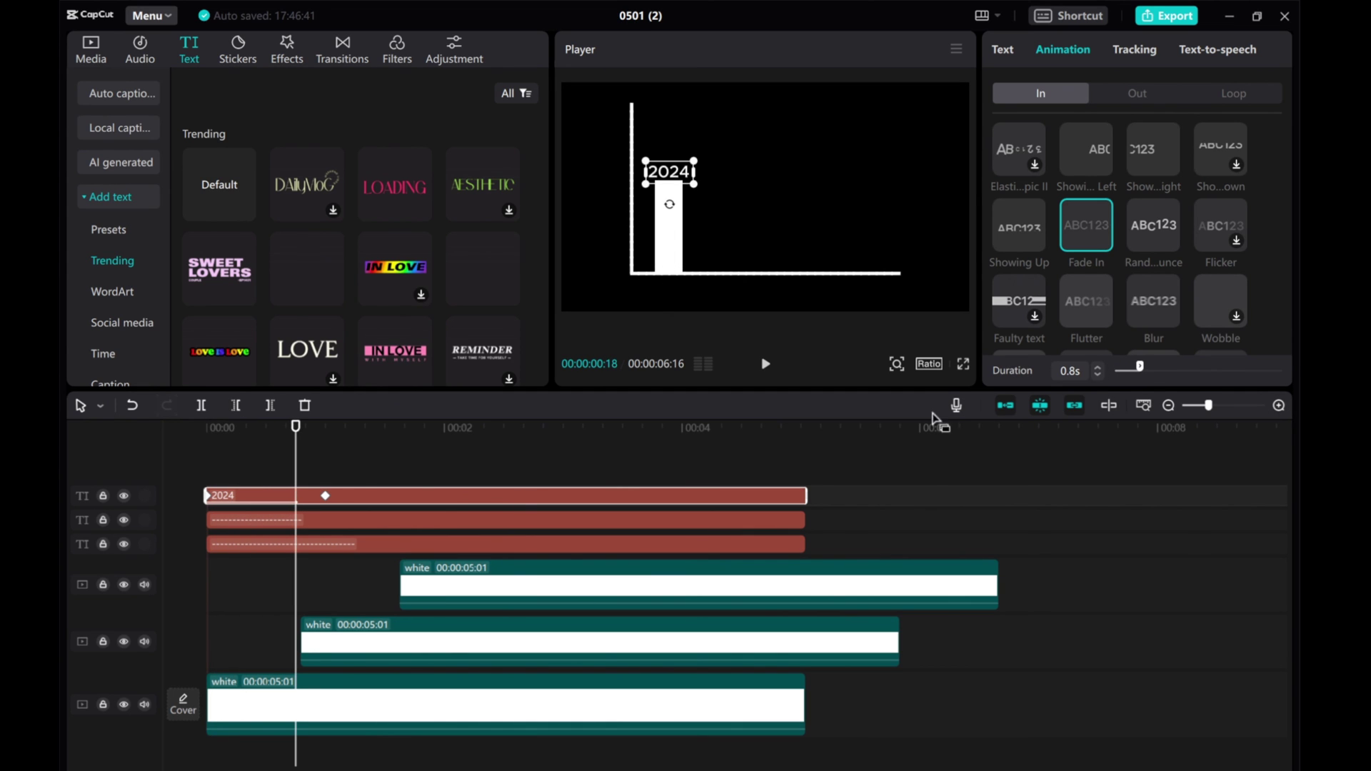
{"action": "left_click", "coordinate": [1096, 374]}
{"action": "left_click", "coordinate": [1097, 374]}
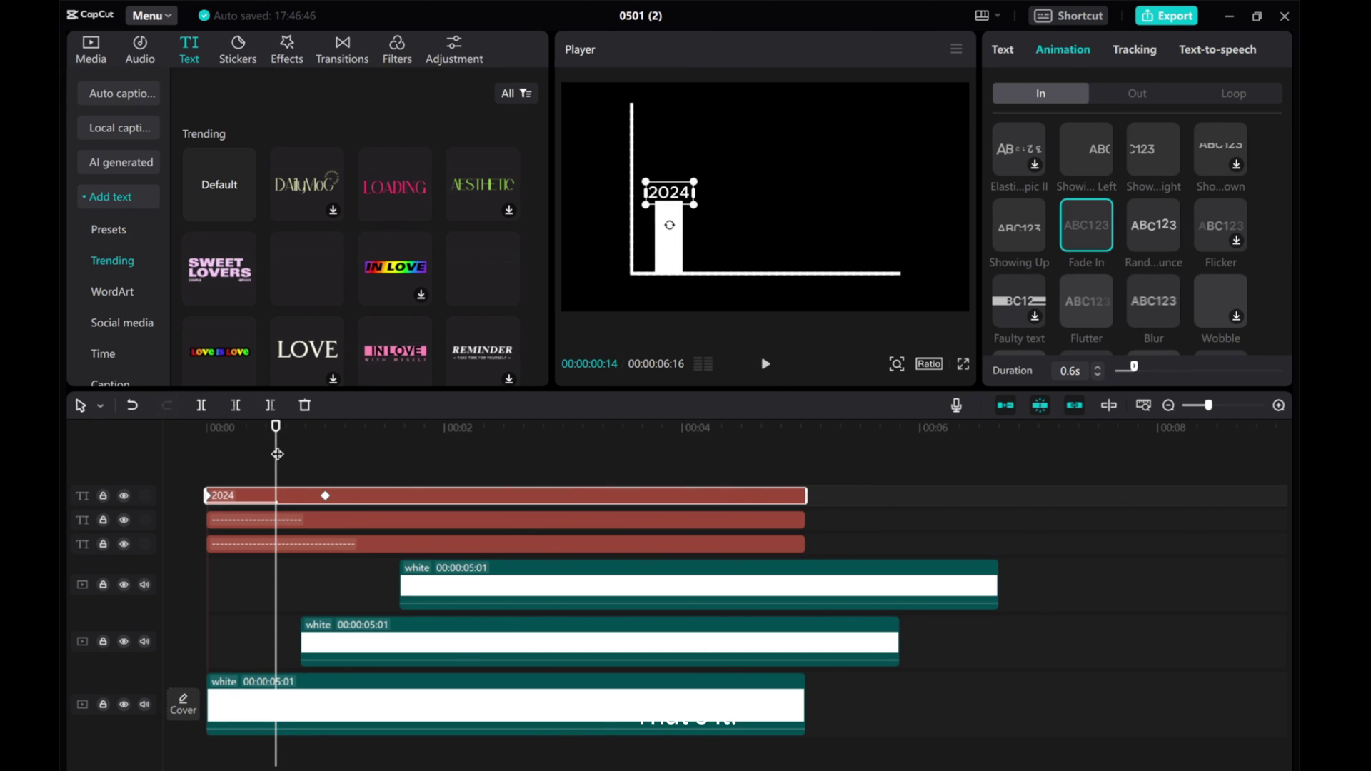
Preview the fade-in animation, then move the playhead to 5:01.
{"action": "left_click", "coordinate": [765, 364]}
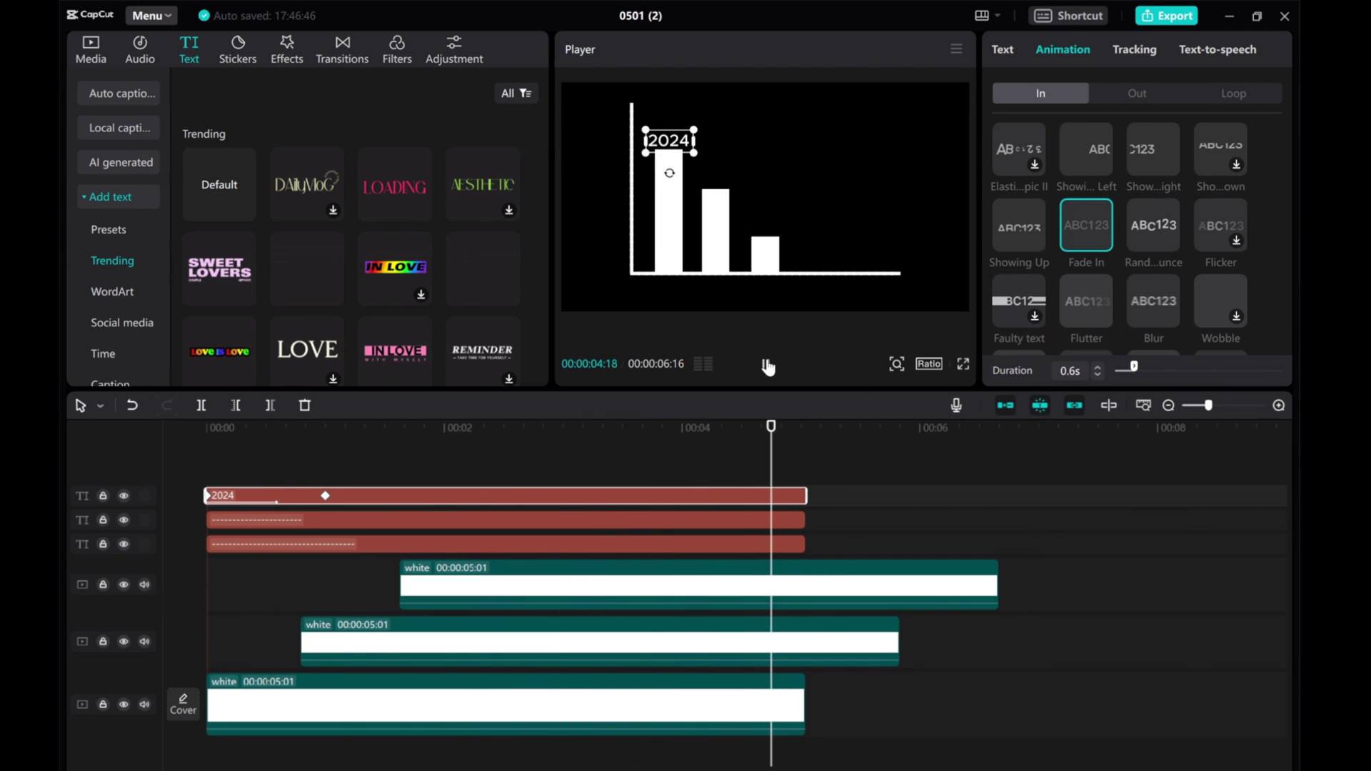
{"action": "left_click", "coordinate": [767, 364]}
{"action": "left_click_drag", "start_coordinate": [795, 451], "coordinate": [801, 451]}
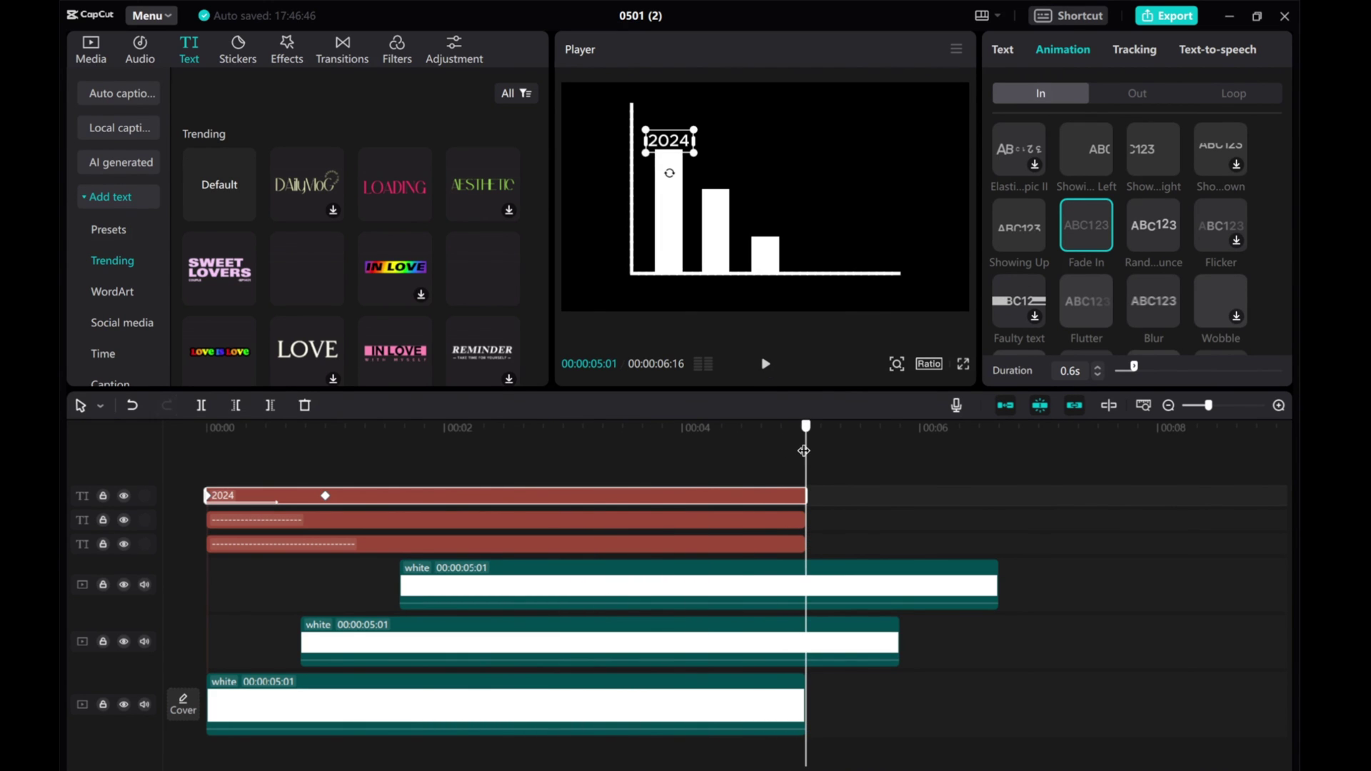
Trim the track-4 shortest bar clip at the 5:01 playhead, then select the middle bar's clip.
{"action": "left_click", "coordinate": [771, 581]}
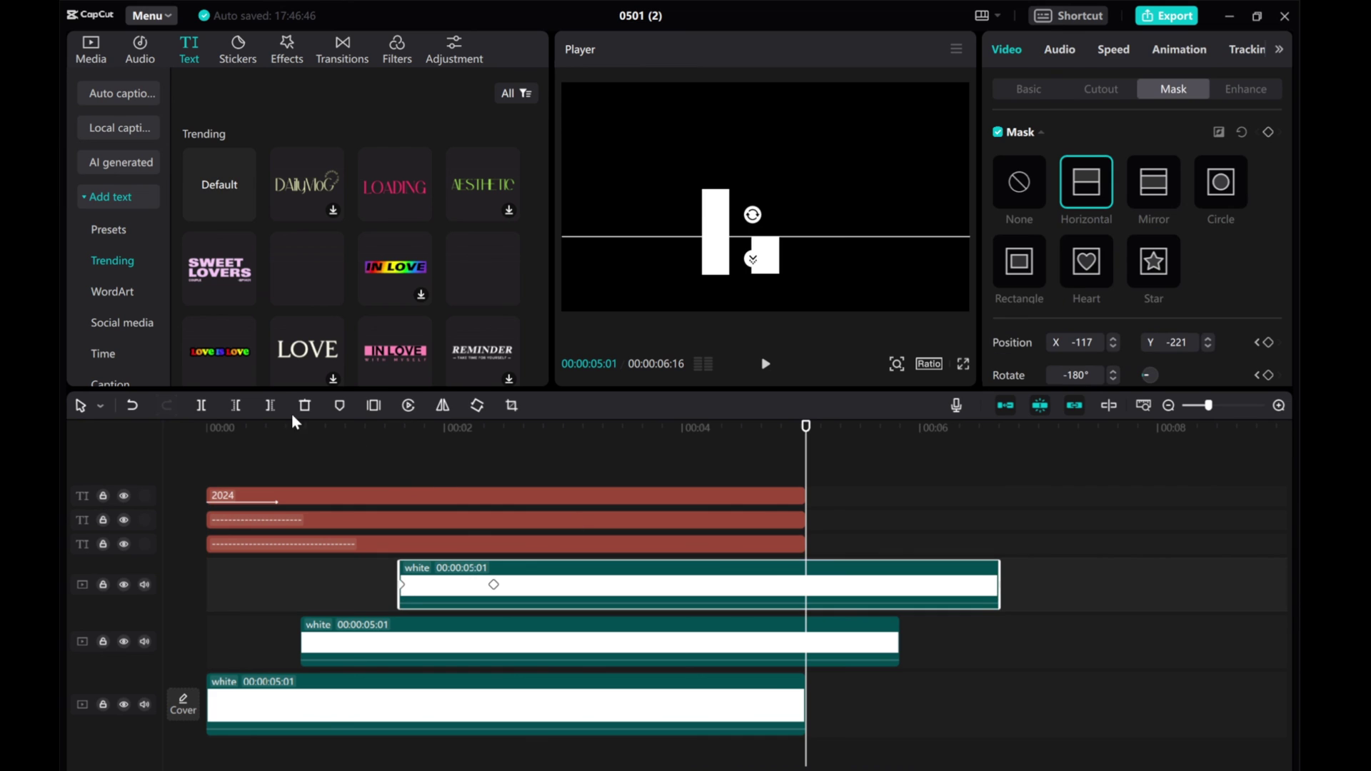
{"action": "left_click", "coordinate": [270, 405]}
{"action": "left_click", "coordinate": [817, 656]}
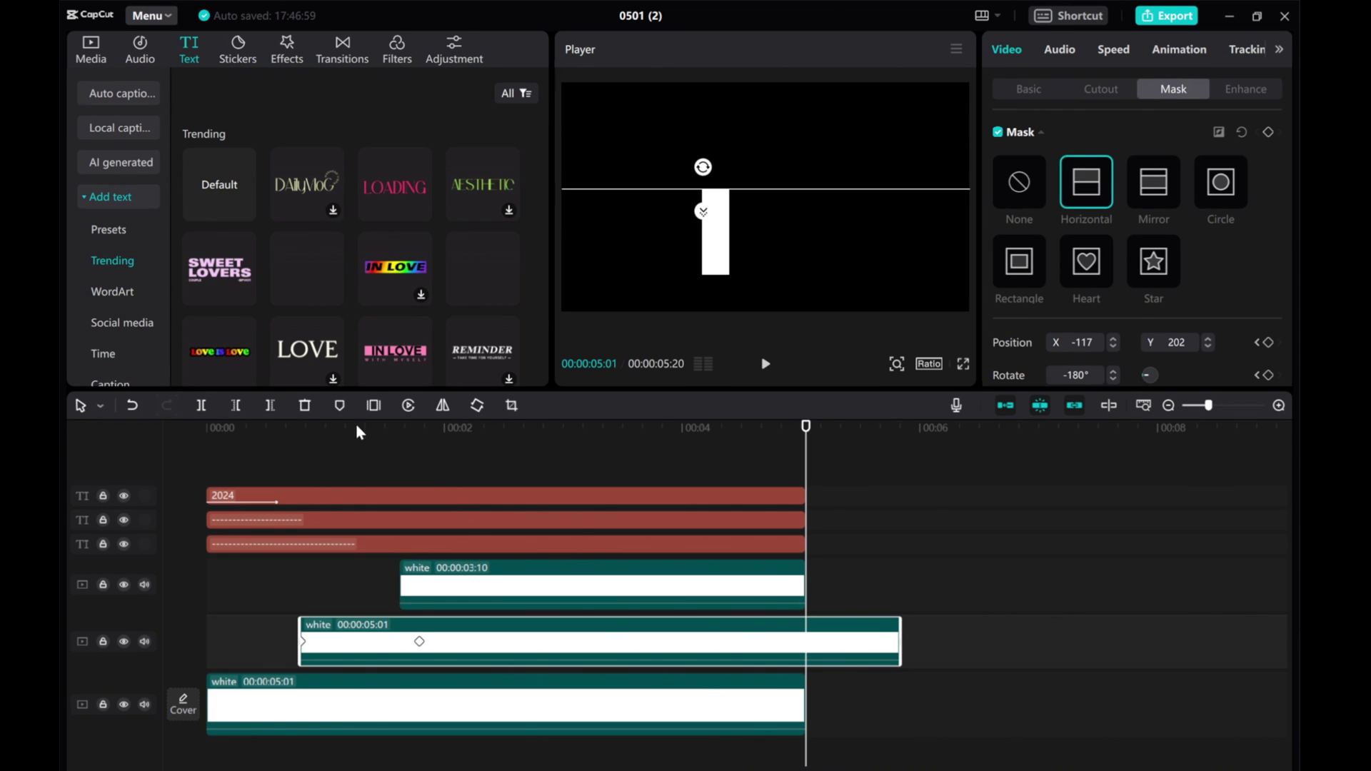